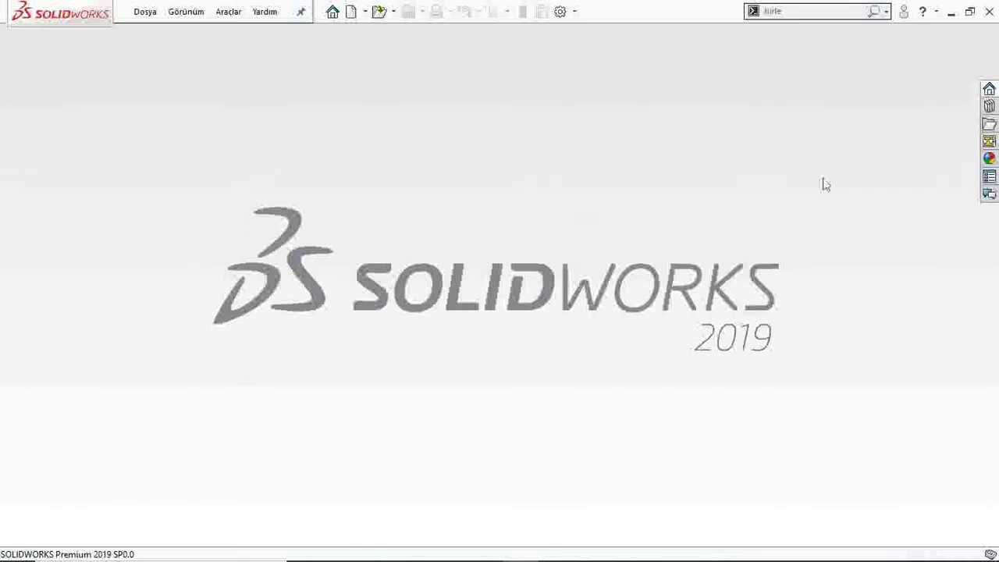
- Create a new blank part document and switch Instant3D on
click(145, 11)
click(195, 33)
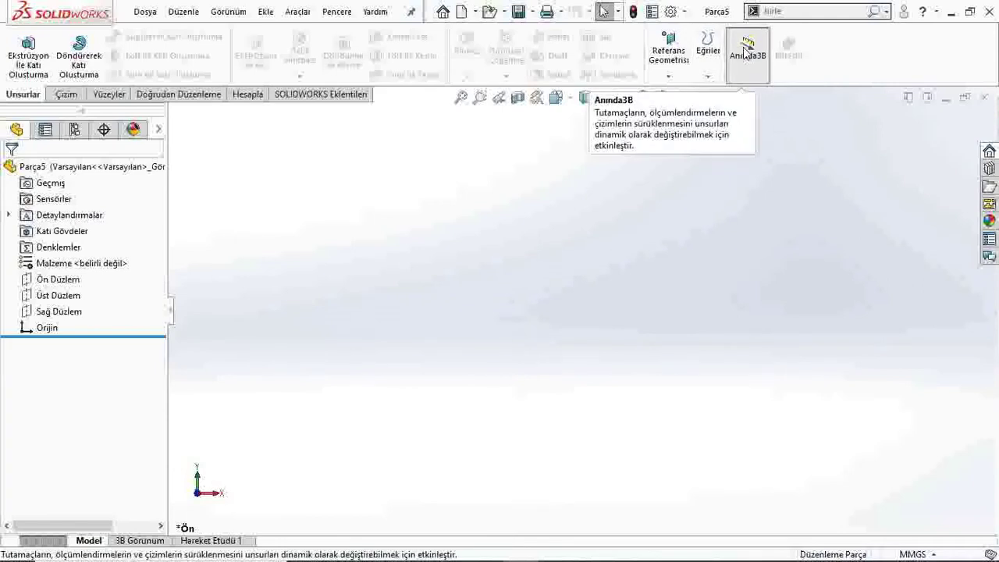
click(745, 53)
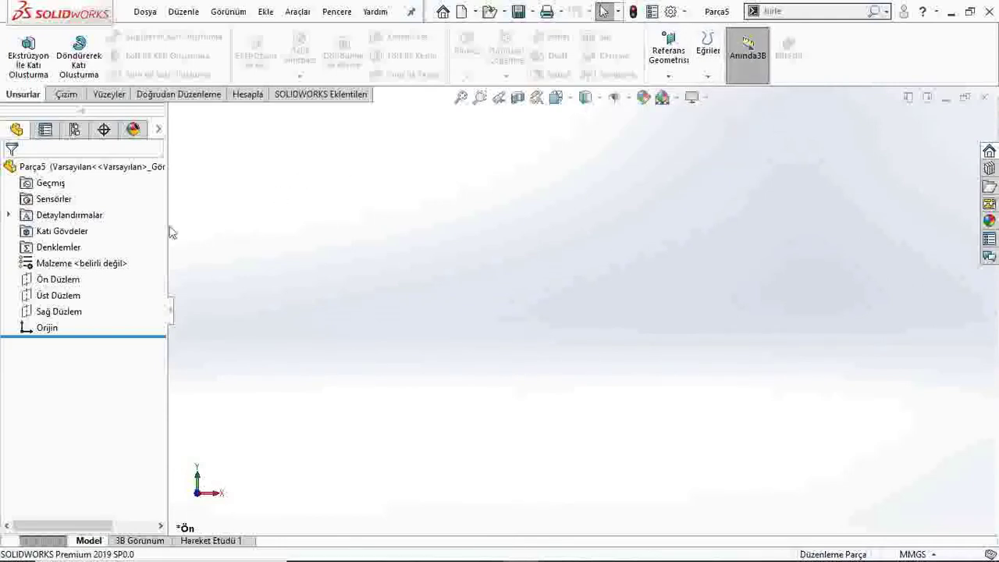
- Start a new sketch on the Front Plane (Ön Düzlem), then clear the selection
click(54, 279)
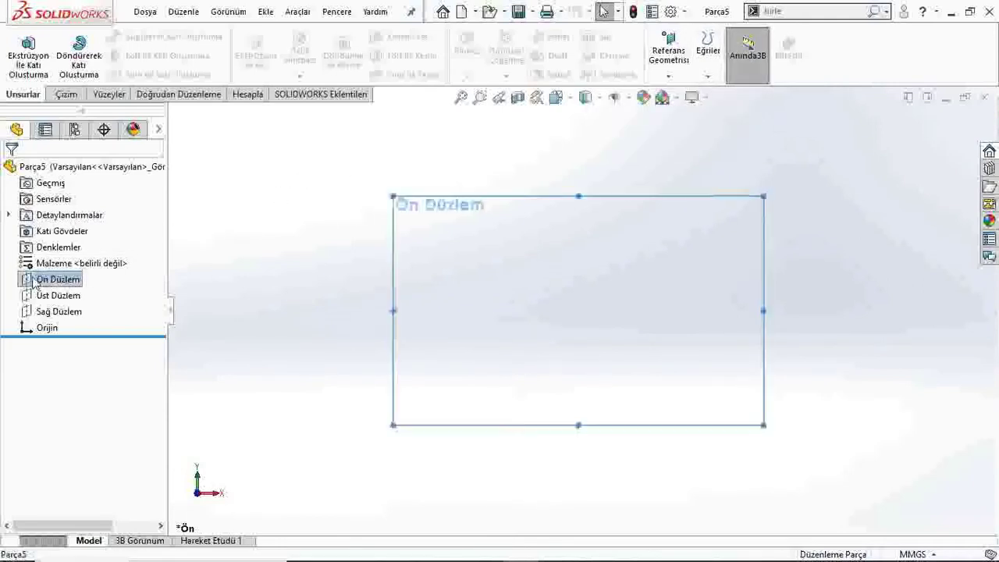
click(105, 257)
click(39, 257)
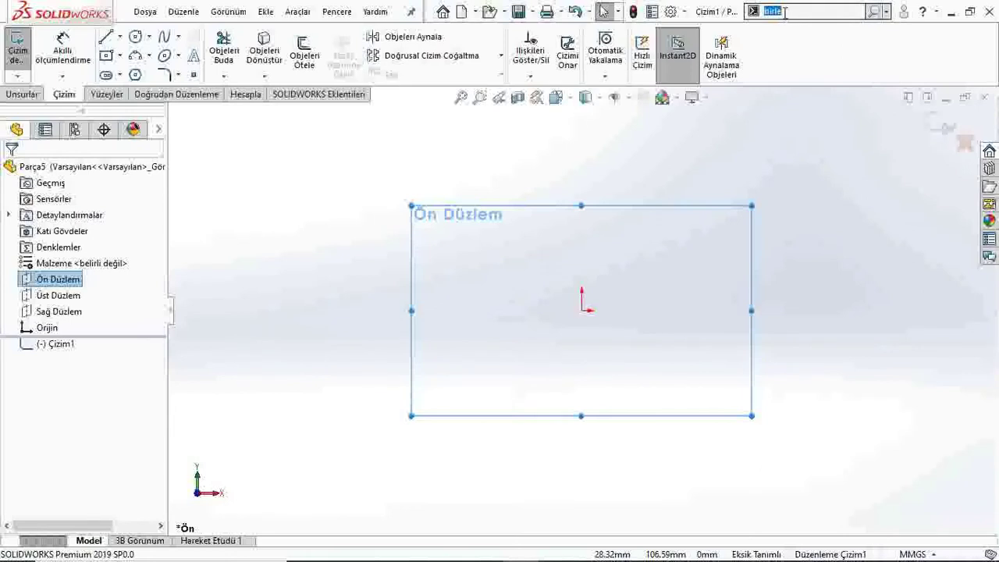
click(630, 163)
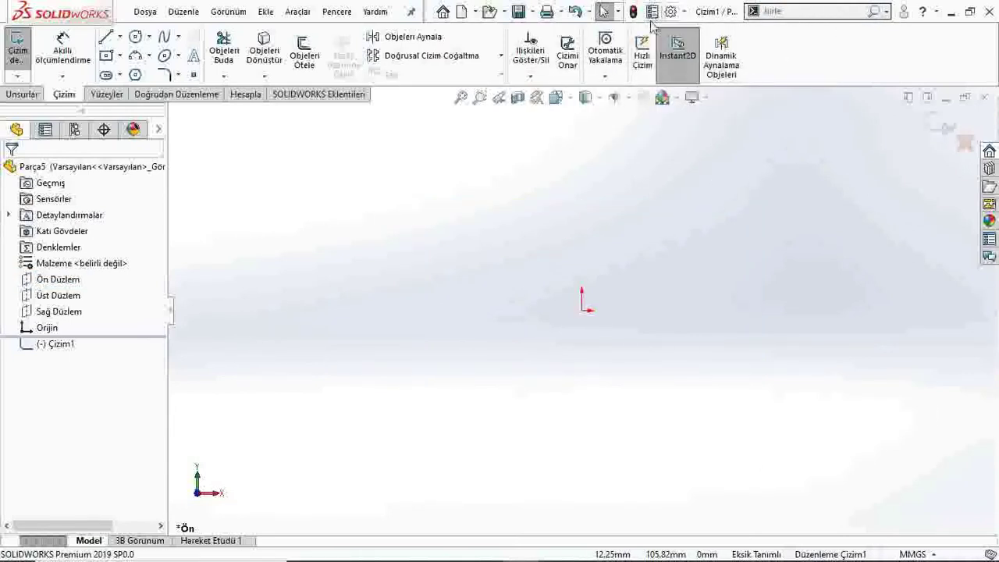
click(673, 18)
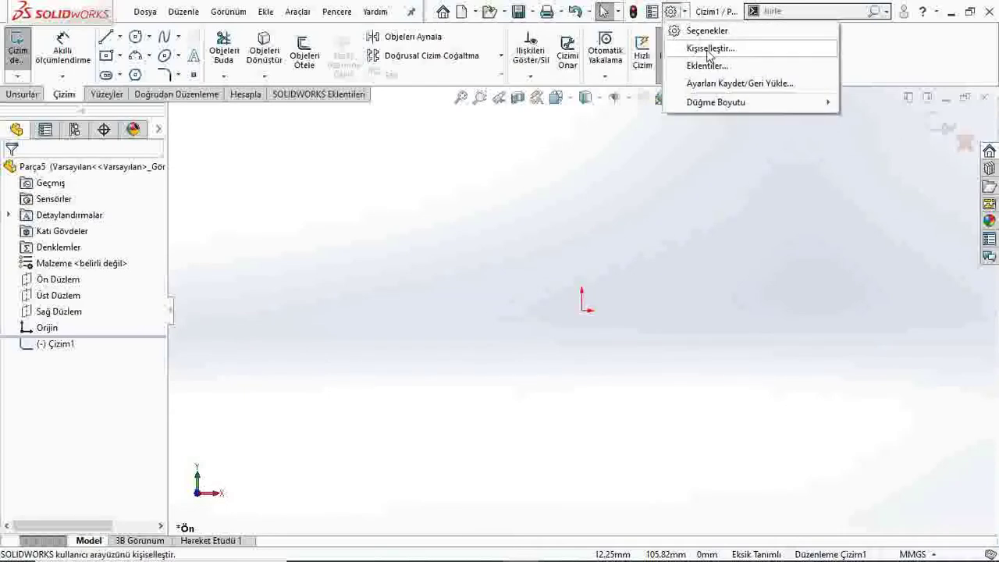
click(709, 50)
click(245, 89)
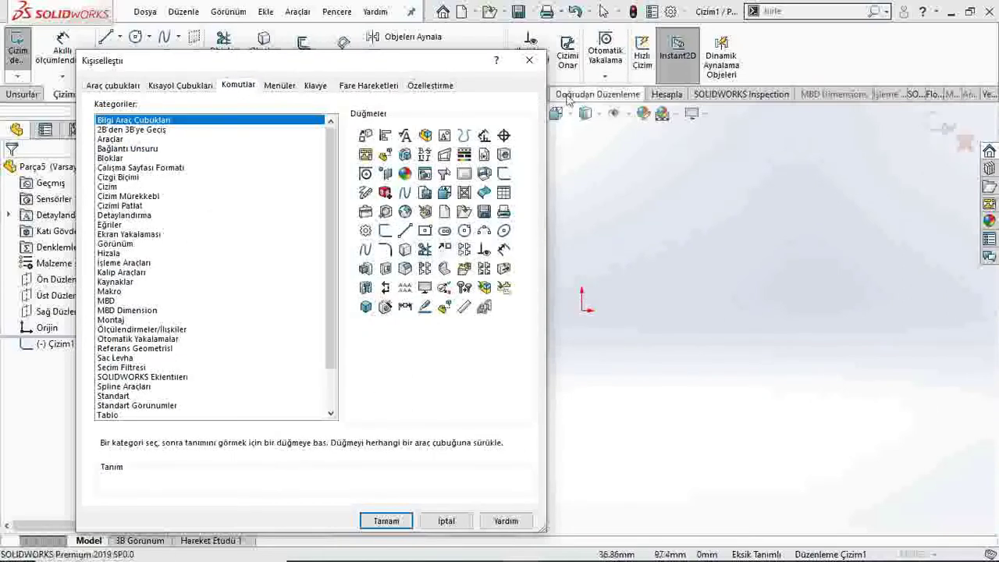
click(528, 63)
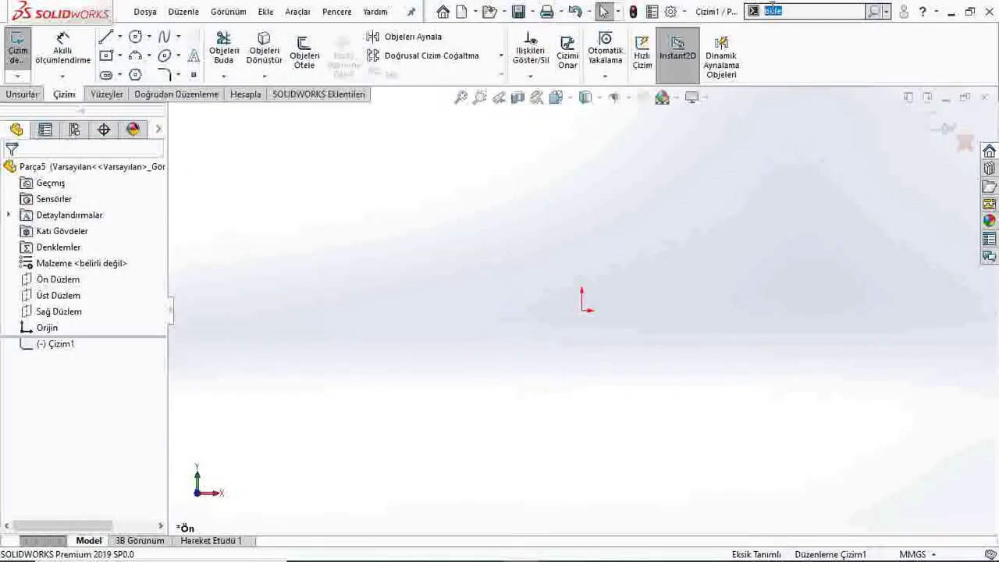
click(817, 11)
text(birle)
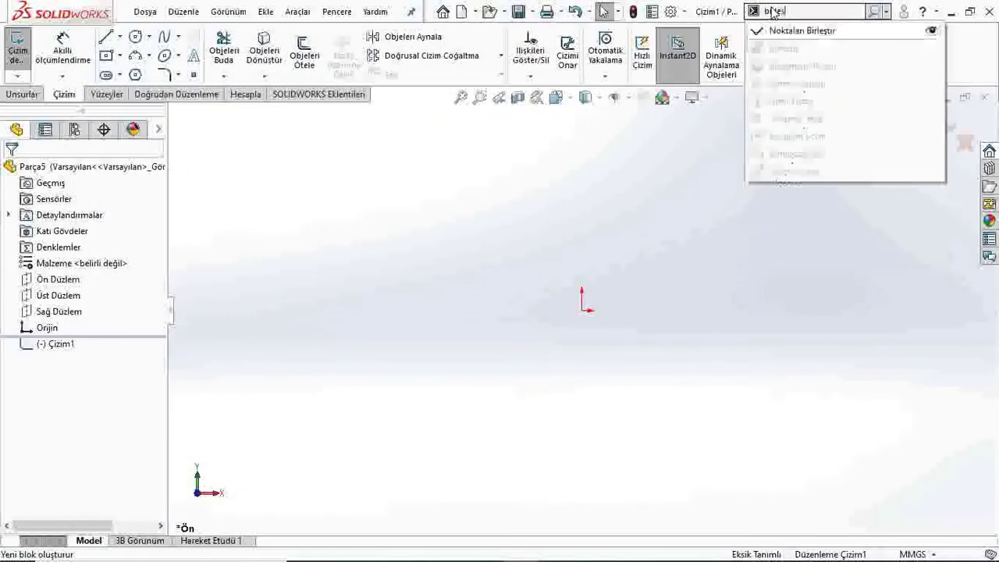
text(şti)
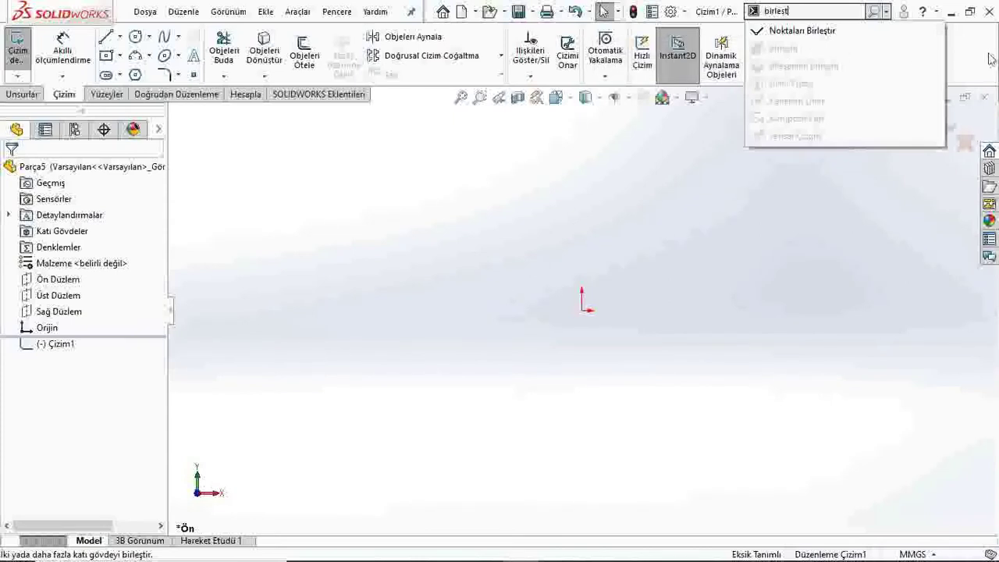
click(550, 229)
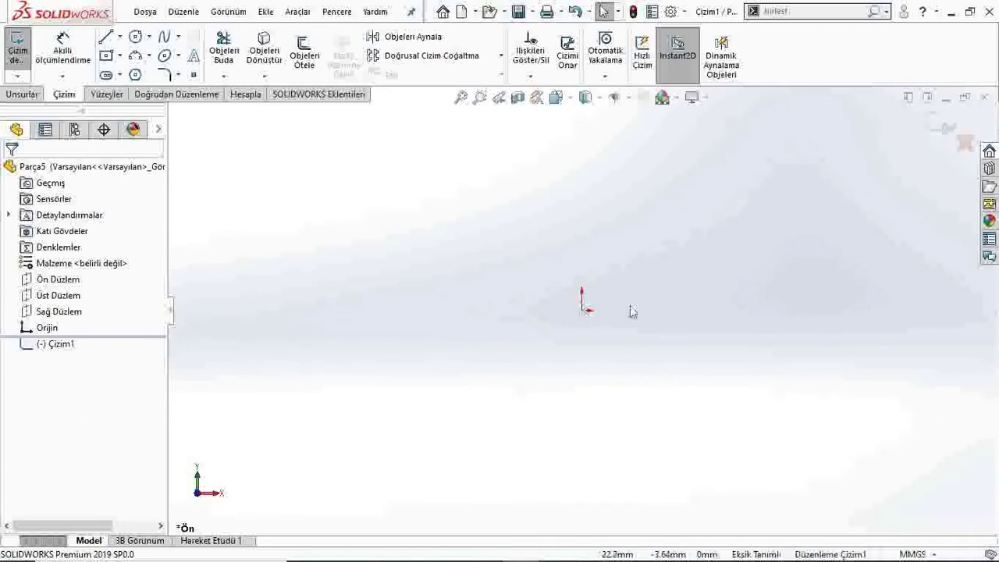
- Draw a midpoint base line centred on the origin
click(119, 36)
click(156, 92)
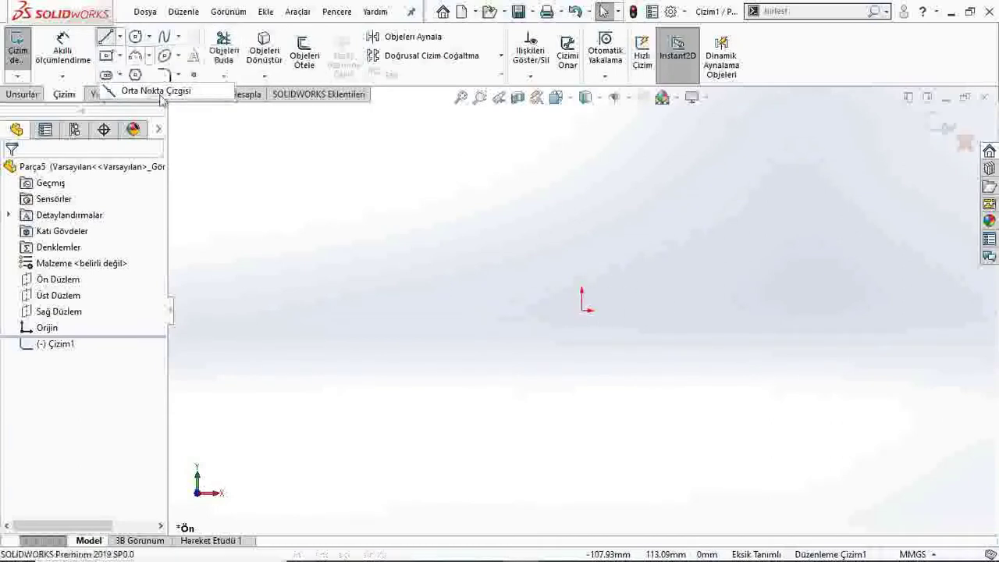
click(584, 310)
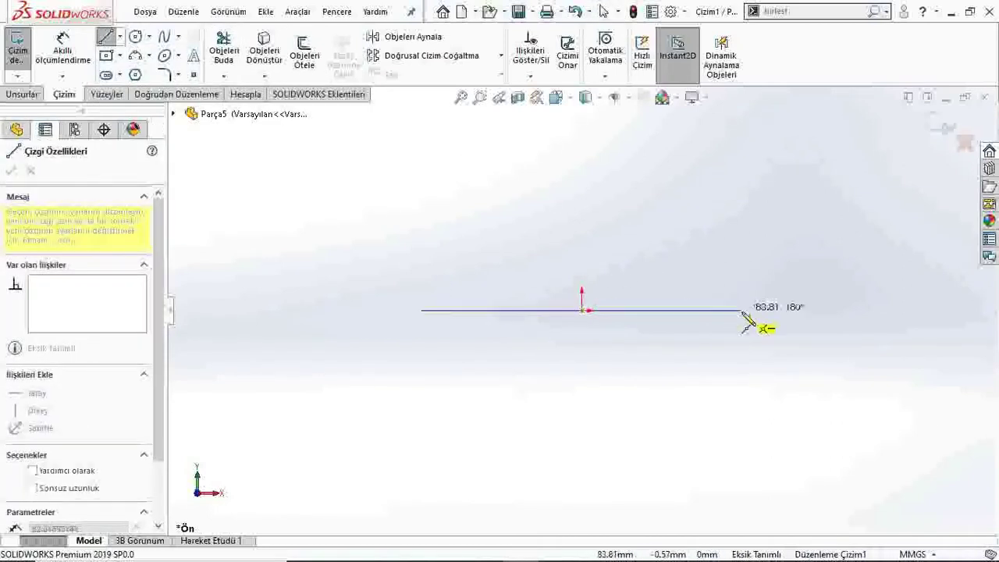
click(708, 310)
right_click(434, 246)
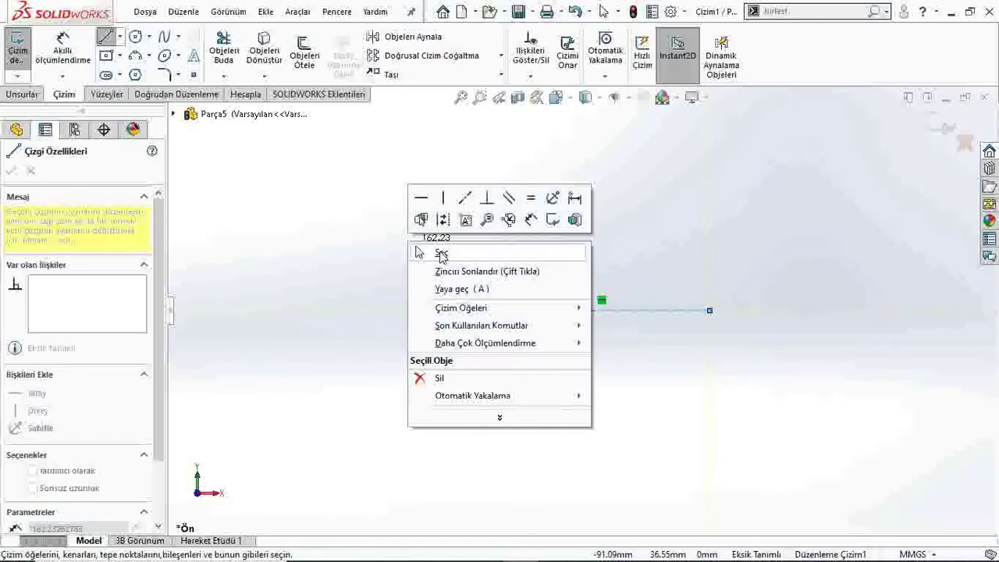
click(441, 254)
click(454, 312)
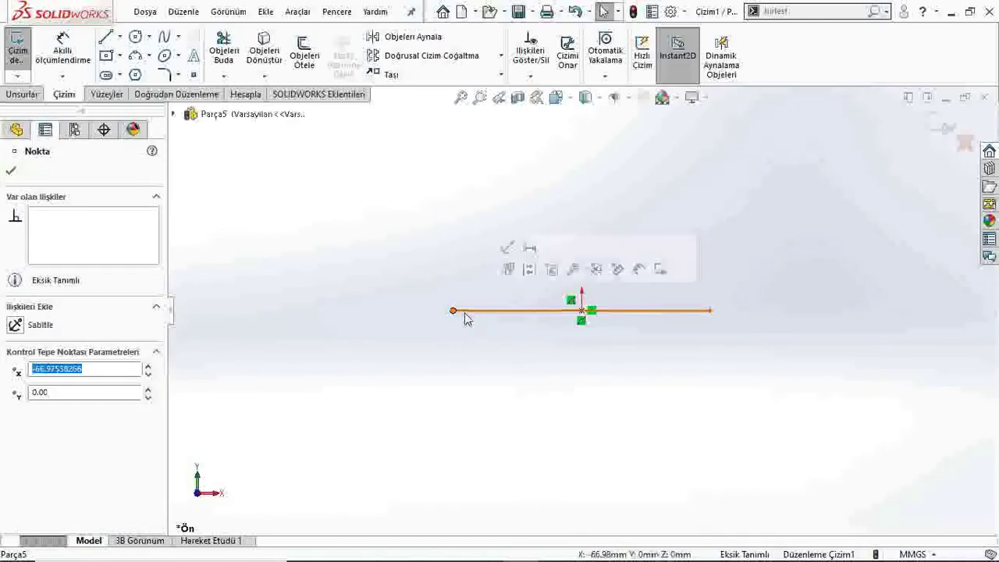
click(10, 171)
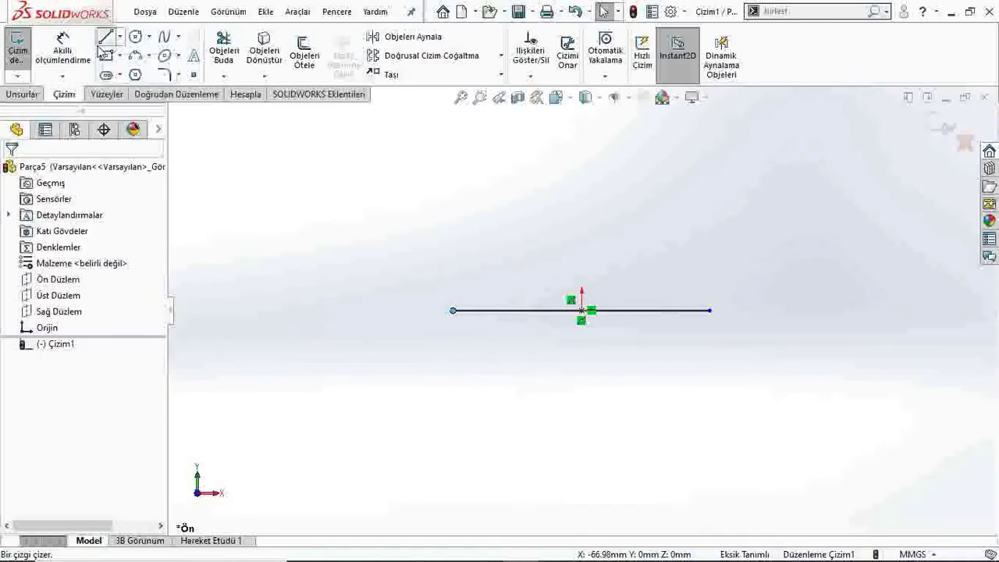
- Close the spool half-profile with a vertical line, tangent arcs and lines down to the base line
click(104, 37)
click(453, 311)
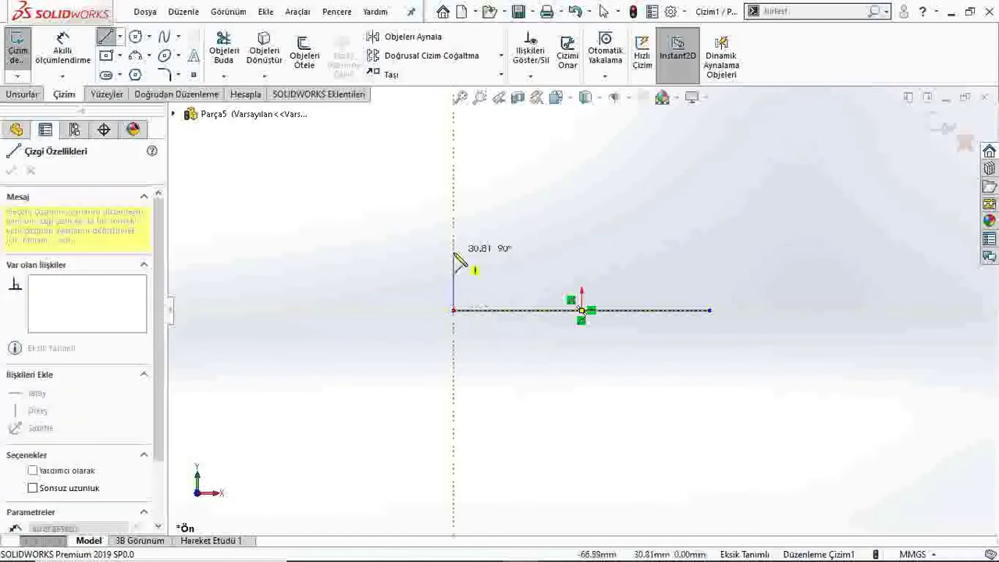
click(453, 252)
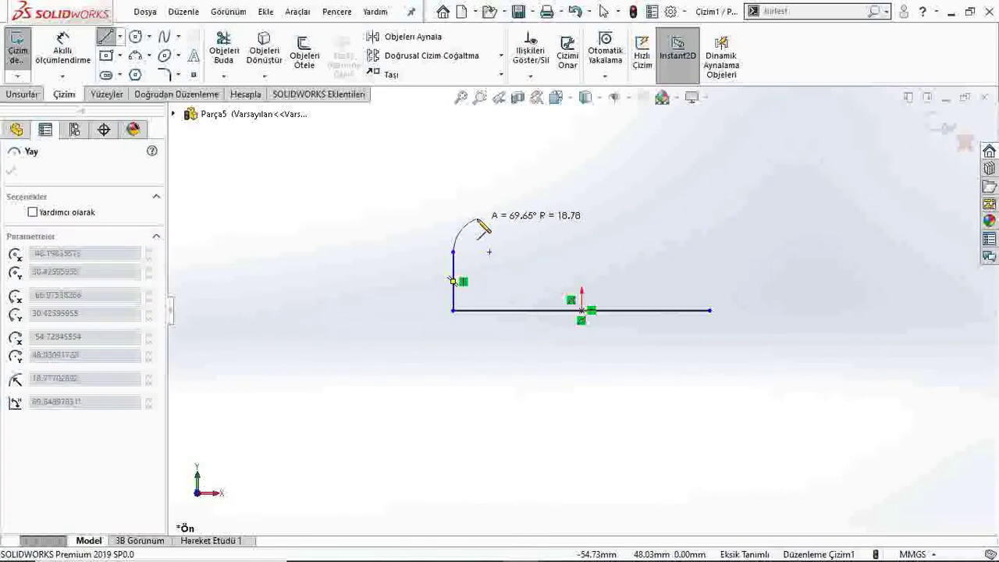
click(477, 218)
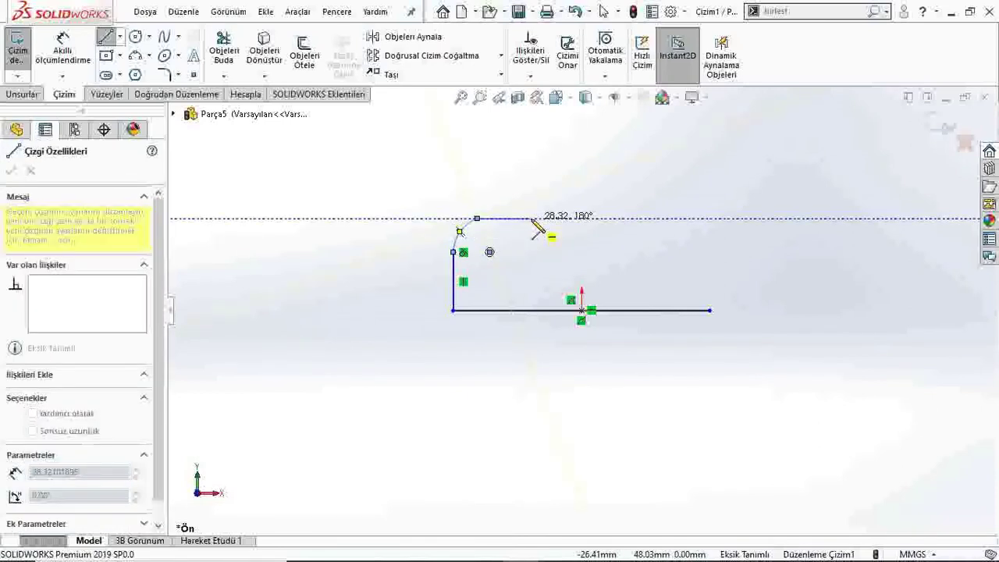
click(531, 218)
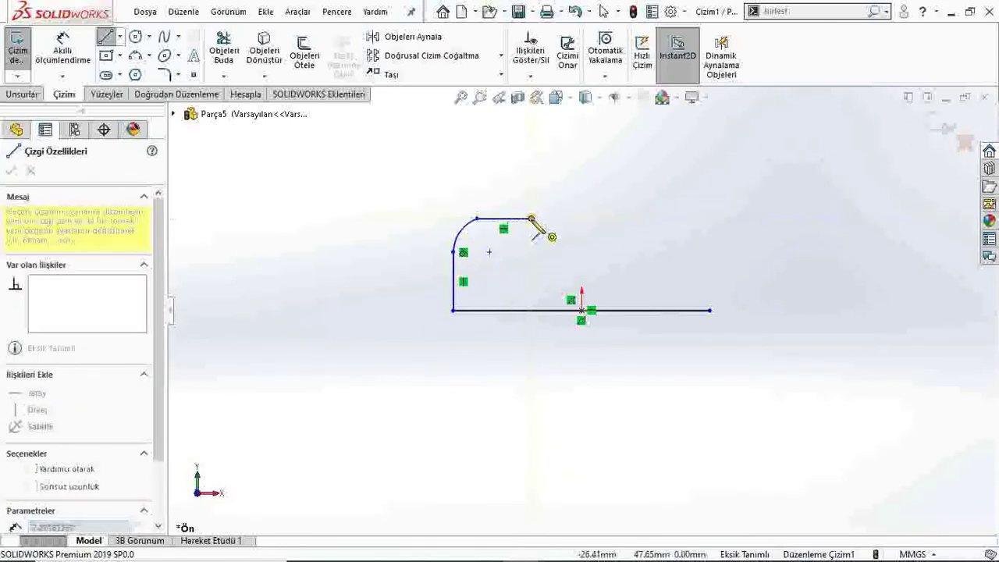
click(616, 190)
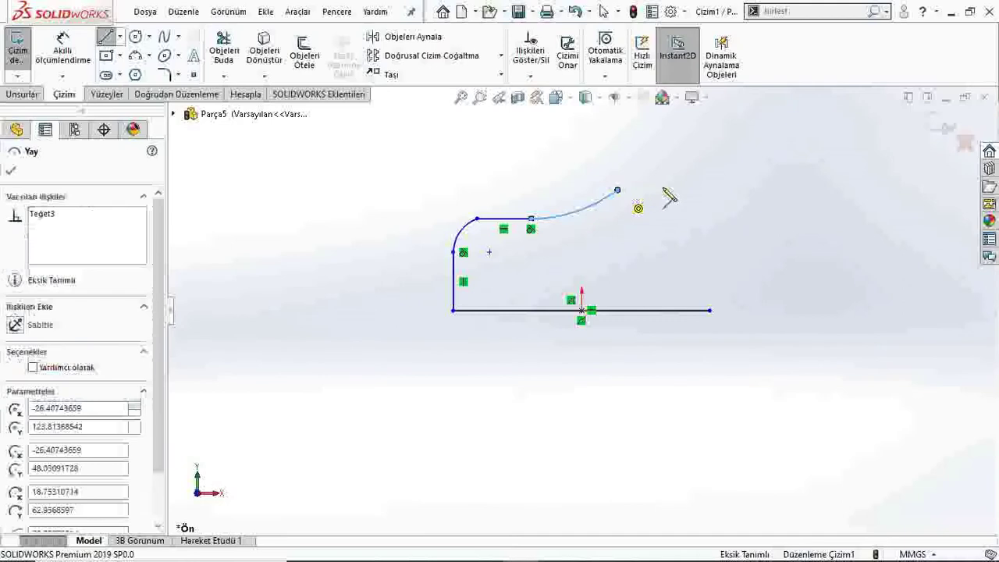
click(709, 191)
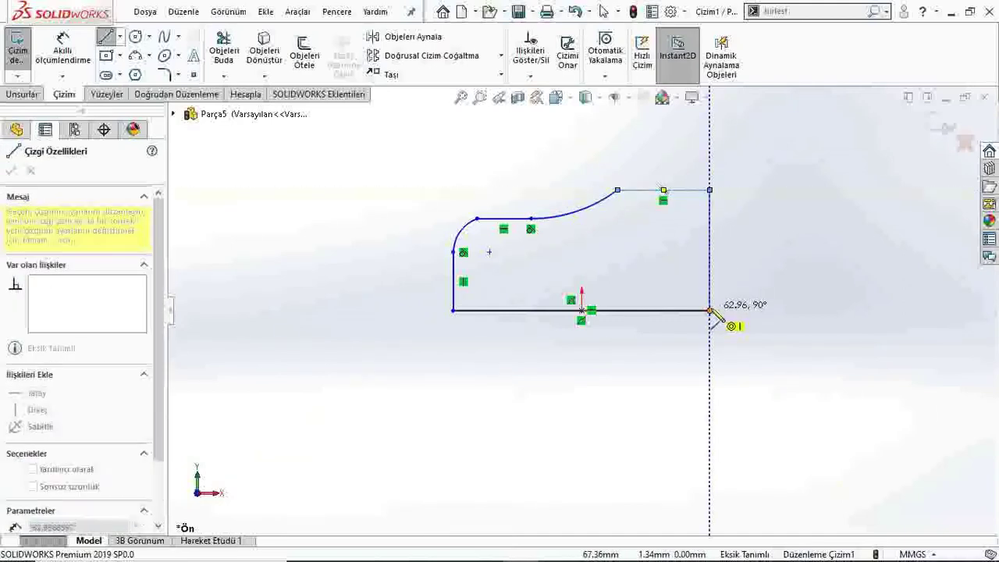
click(709, 310)
right_click(301, 204)
click(303, 206)
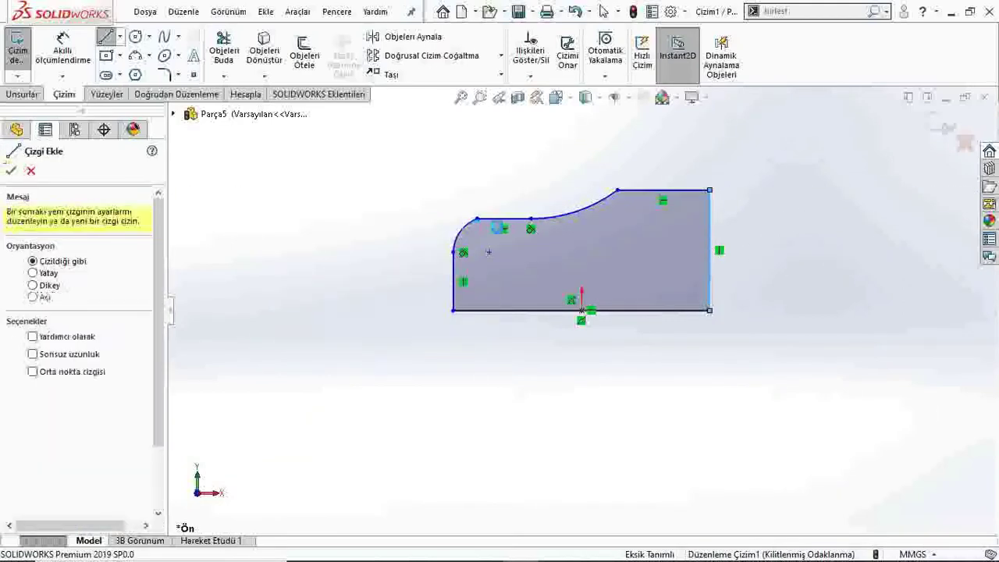
- Add Tangent relations between the top arcs and the short top line
click(483, 220)
click(461, 235)
ctrl+click(507, 219)
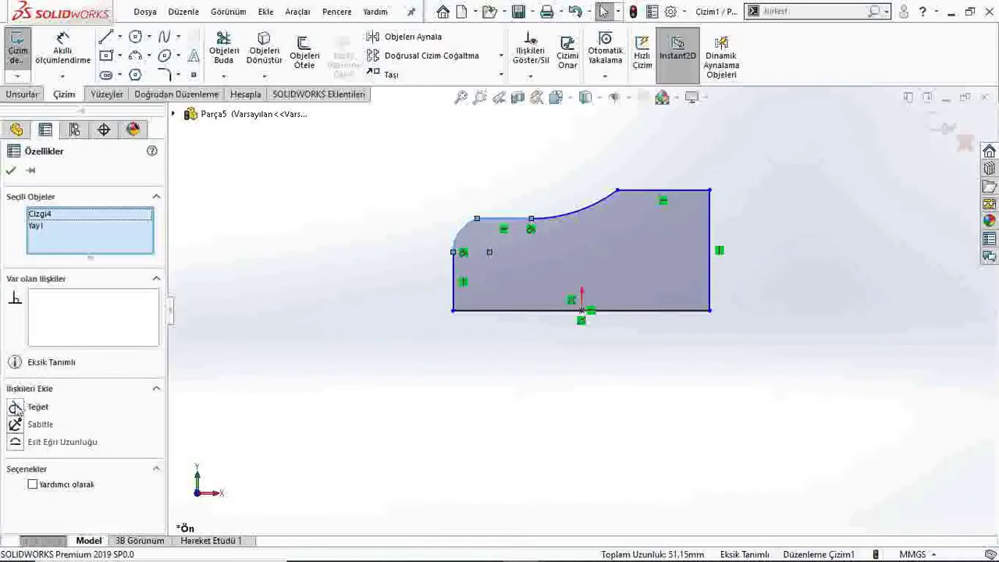
click(35, 406)
click(329, 208)
click(555, 214)
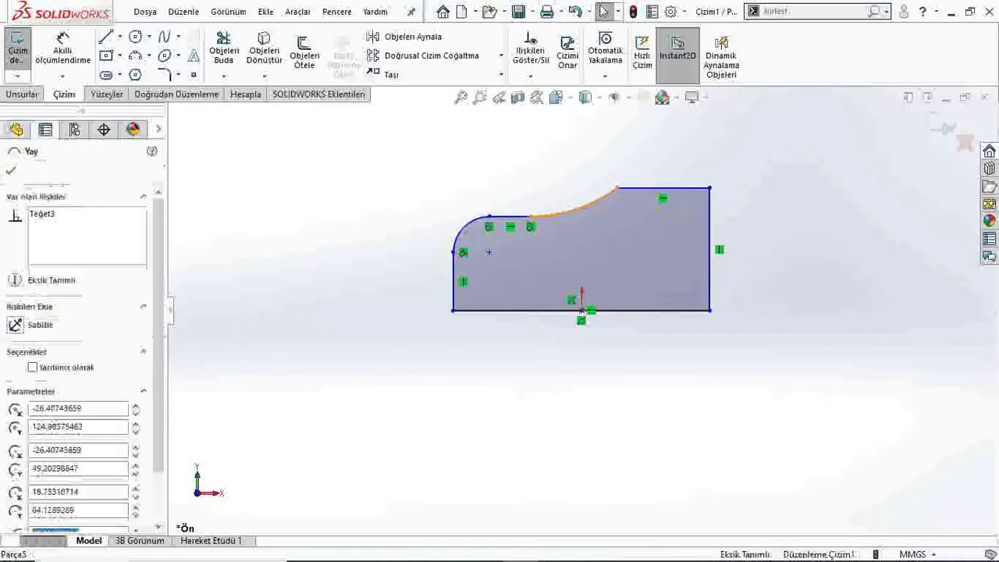
click(223, 278)
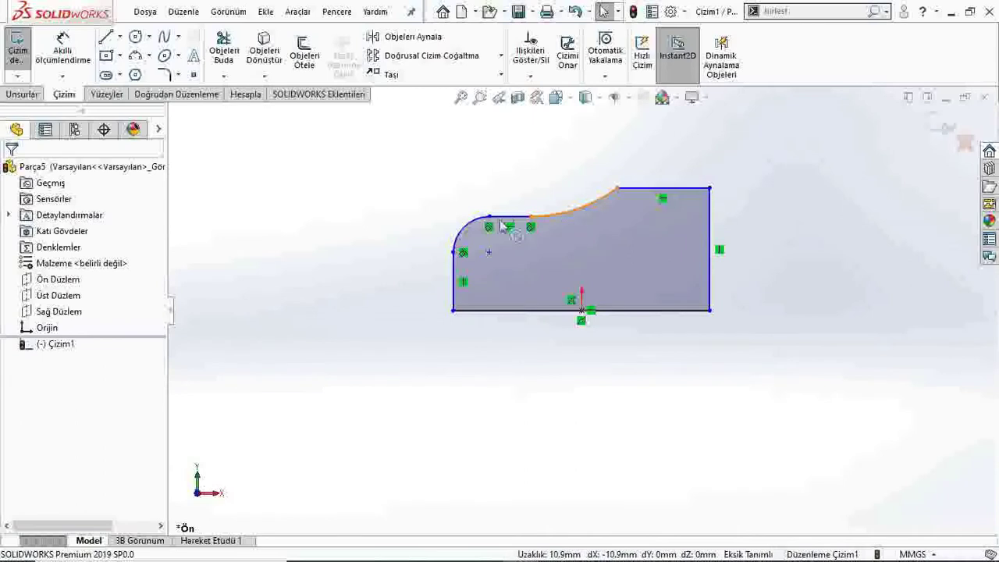
click(564, 208)
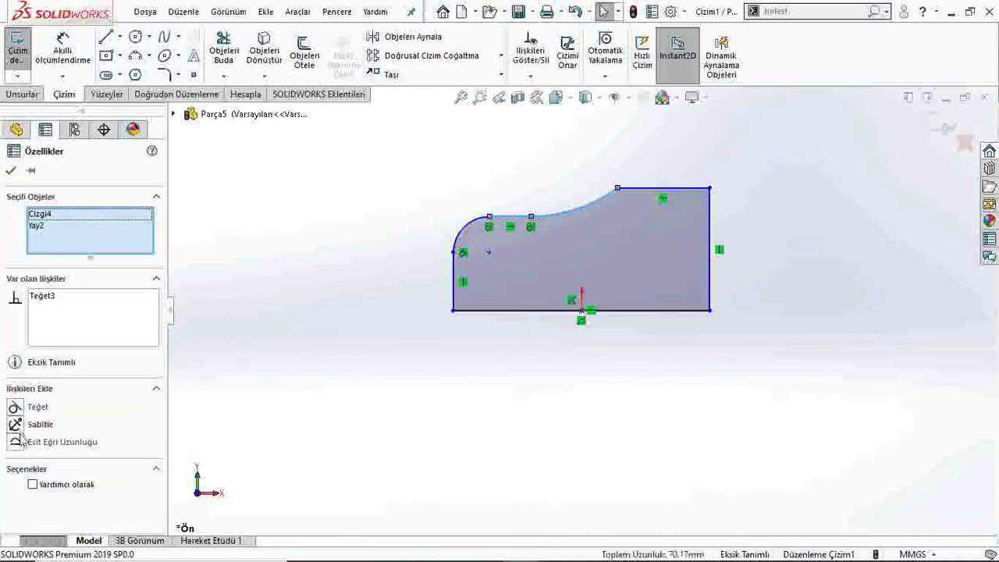
click(10, 171)
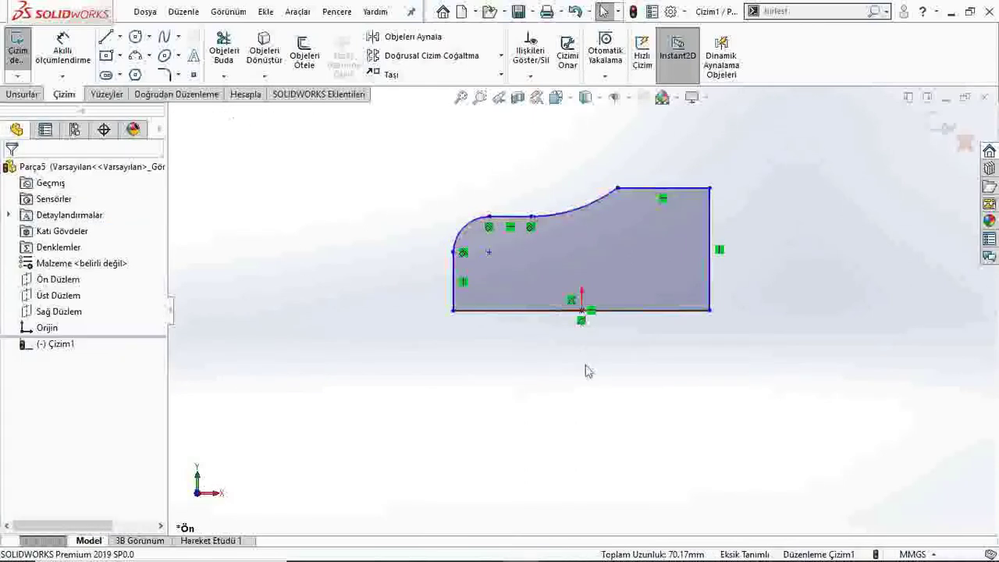
click(23, 93)
- Revolve the profile 360° around the bottom line into the spool body Döndür1
click(79, 58)
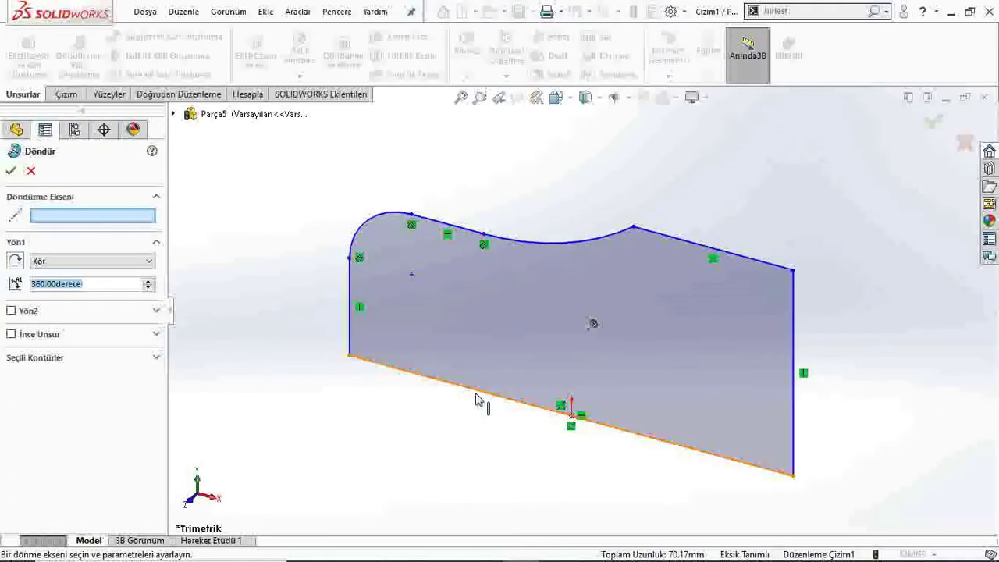
click(477, 392)
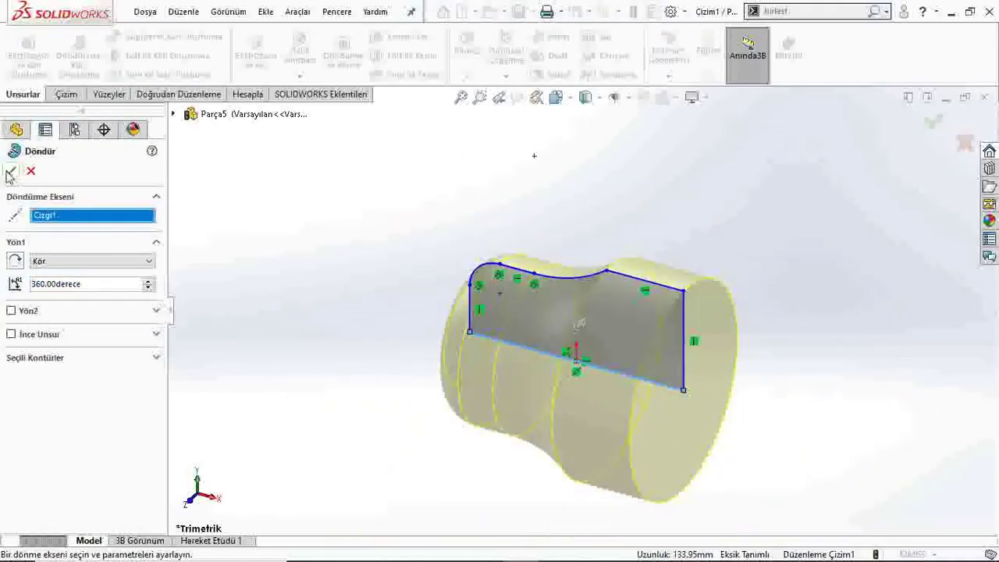
click(10, 172)
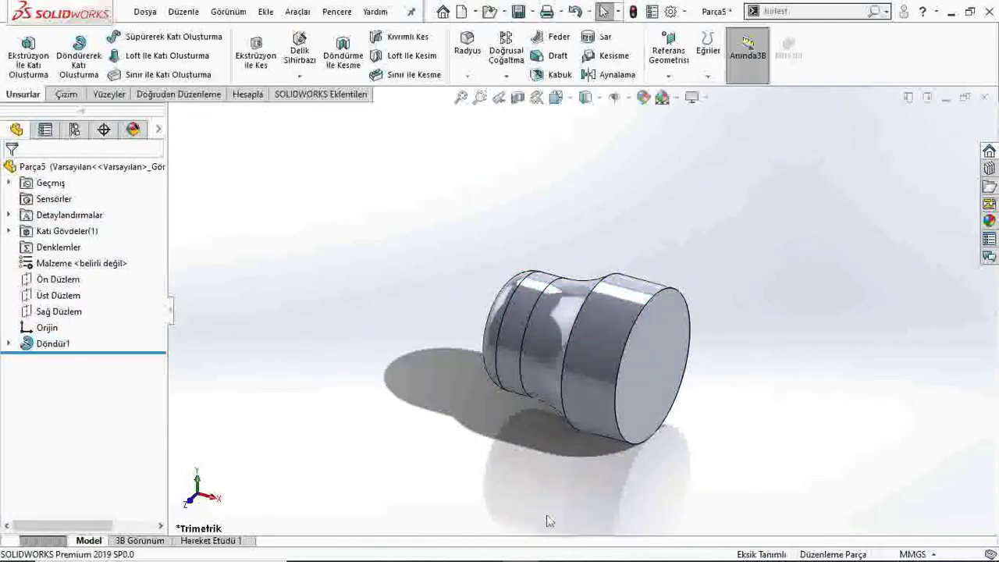
click(31, 294)
click(112, 262)
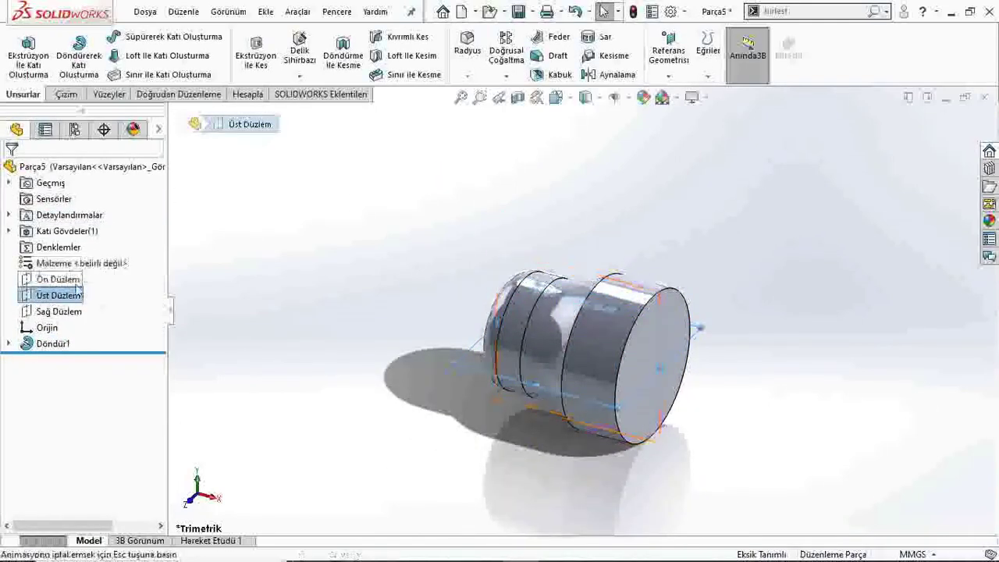
- Sketch a centre rectangle at the origin on the top plane, enlarged to enclose the spool
click(52, 268)
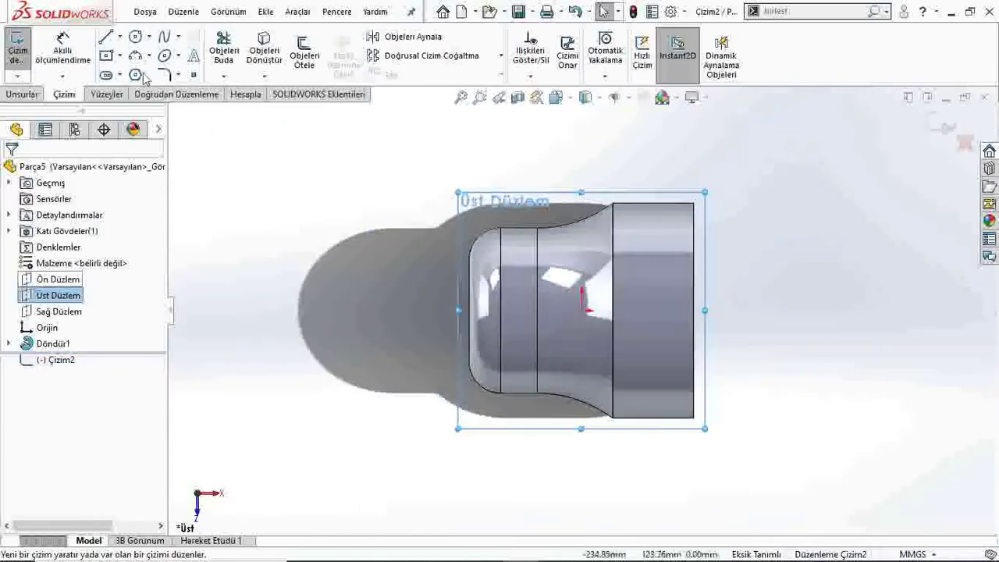
click(120, 56)
click(156, 88)
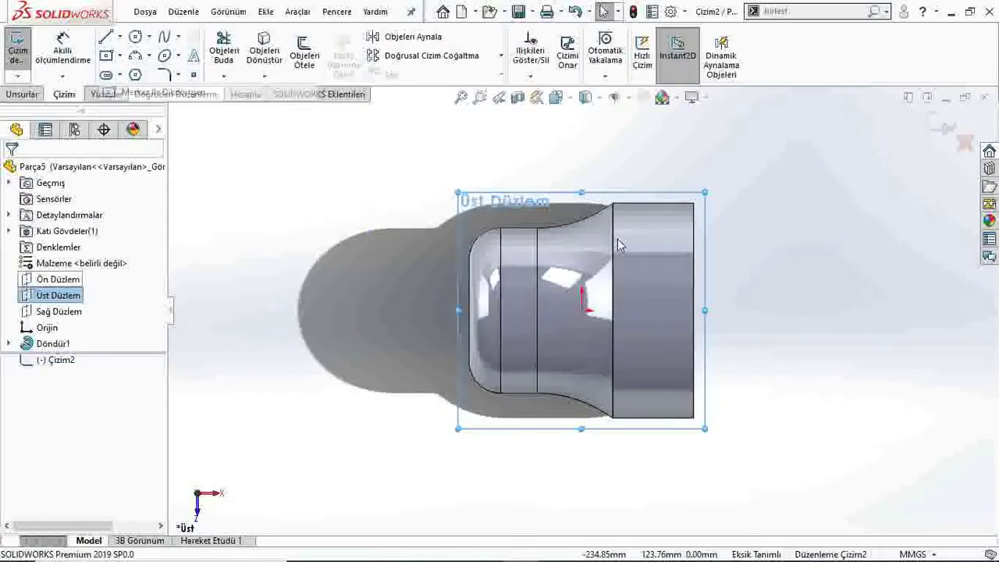
click(583, 311)
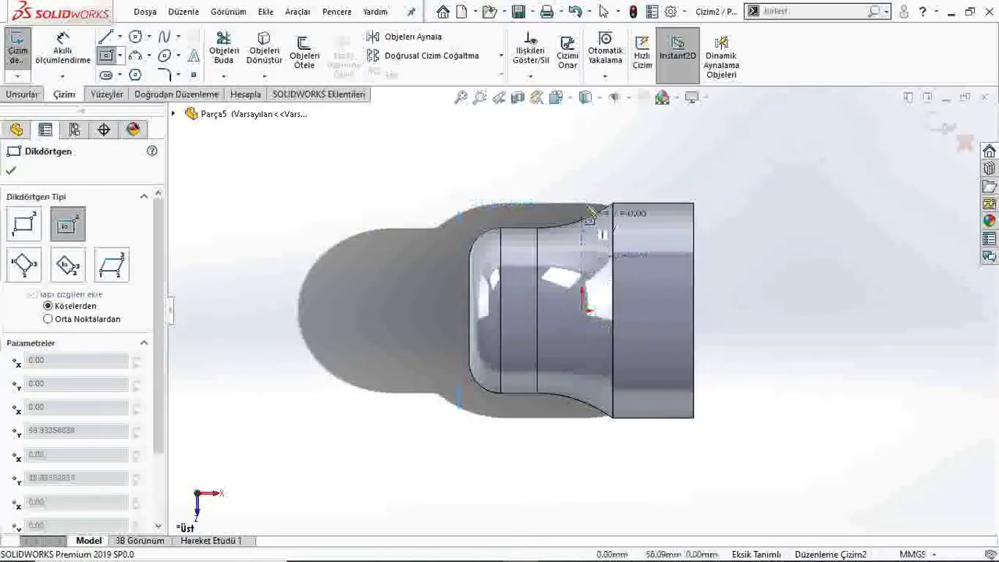
click(756, 172)
key(Escape)
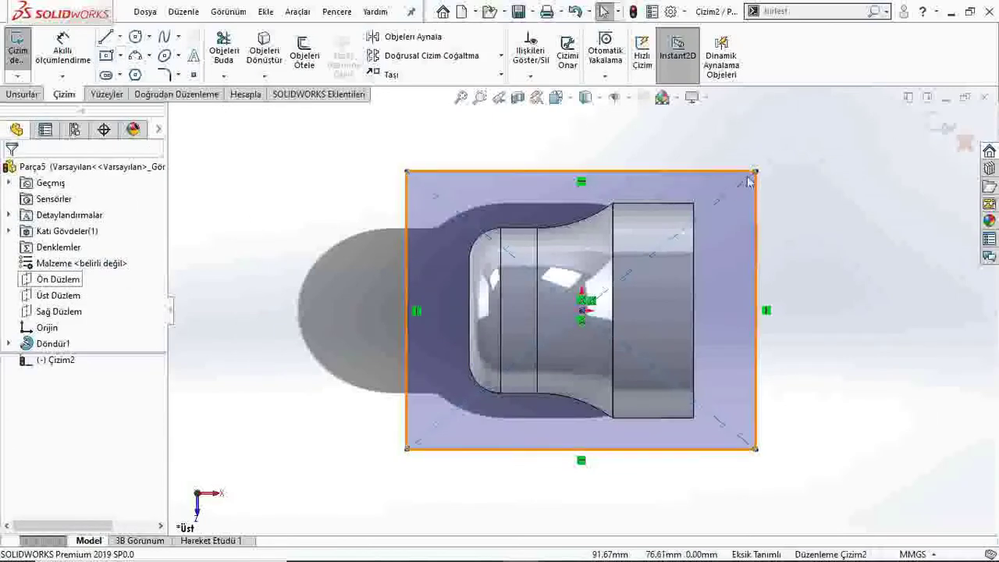
drag(756, 171, 800, 149)
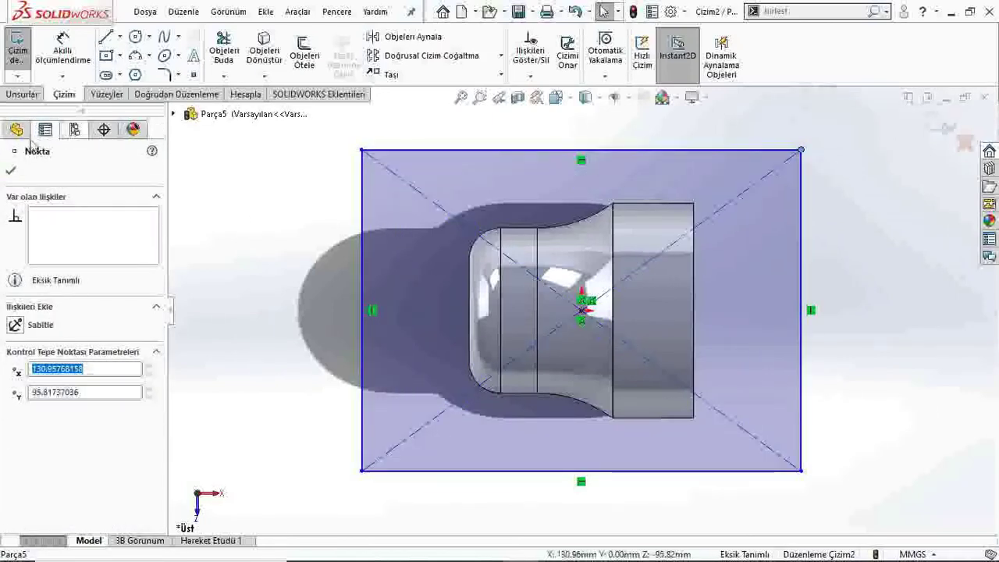
click(11, 174)
click(22, 94)
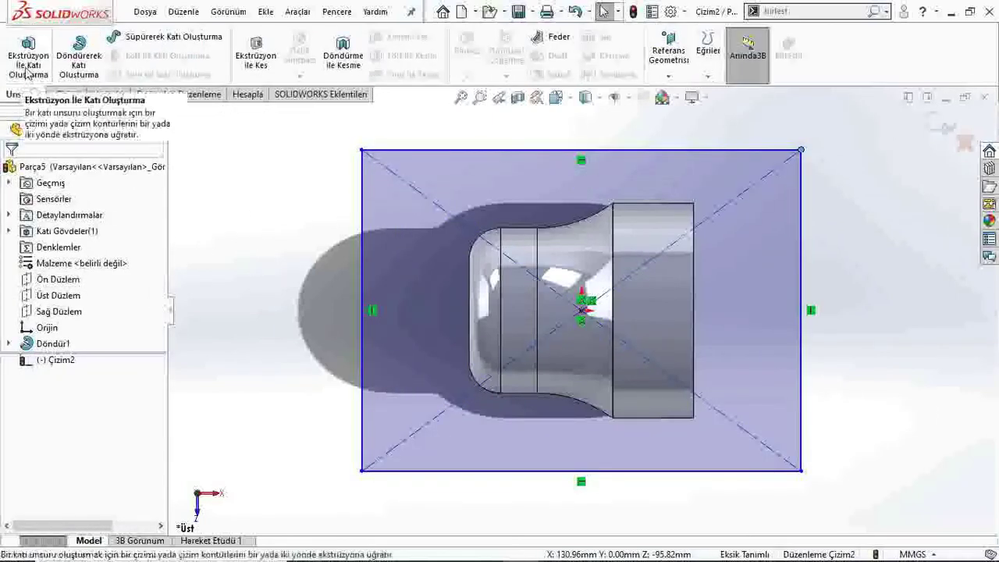
- Extrude the rectangle 93 mm downward into a block beneath the spool
click(28, 55)
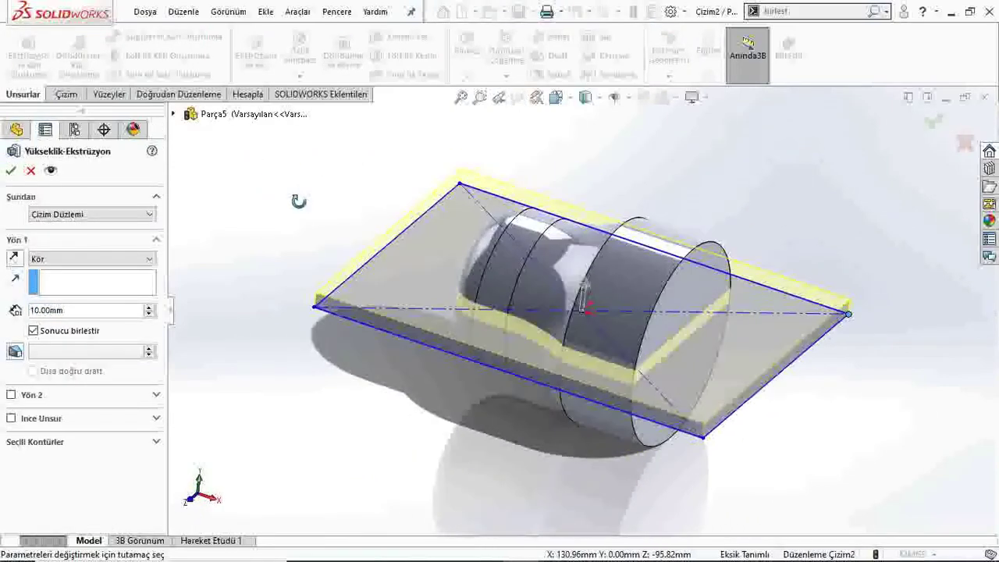
click(15, 257)
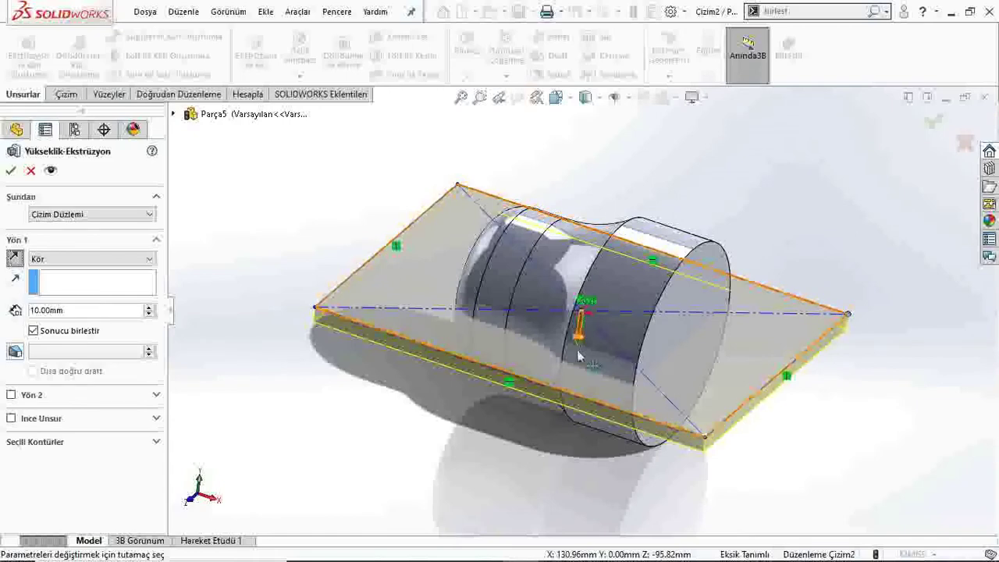
drag(577, 348, 565, 431)
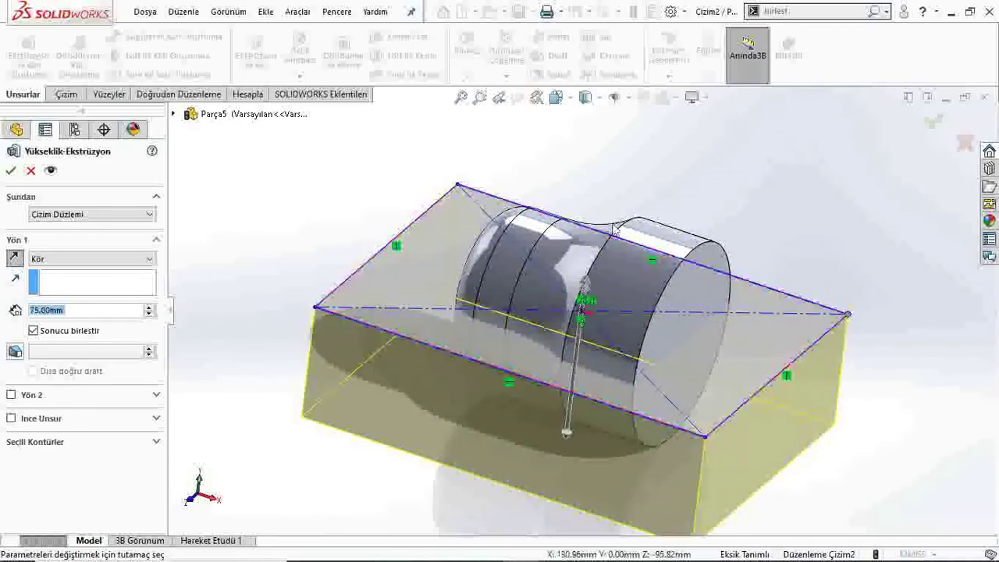
drag(562, 441, 562, 459)
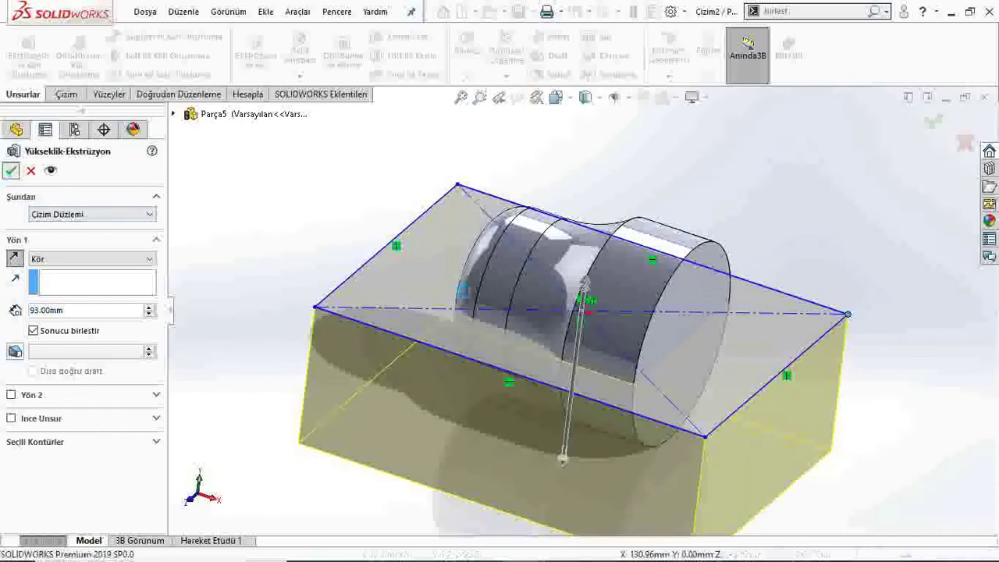
key(Return)
scroll(384, 232, down, 3)
middle_drag(384, 232, 692, 344)
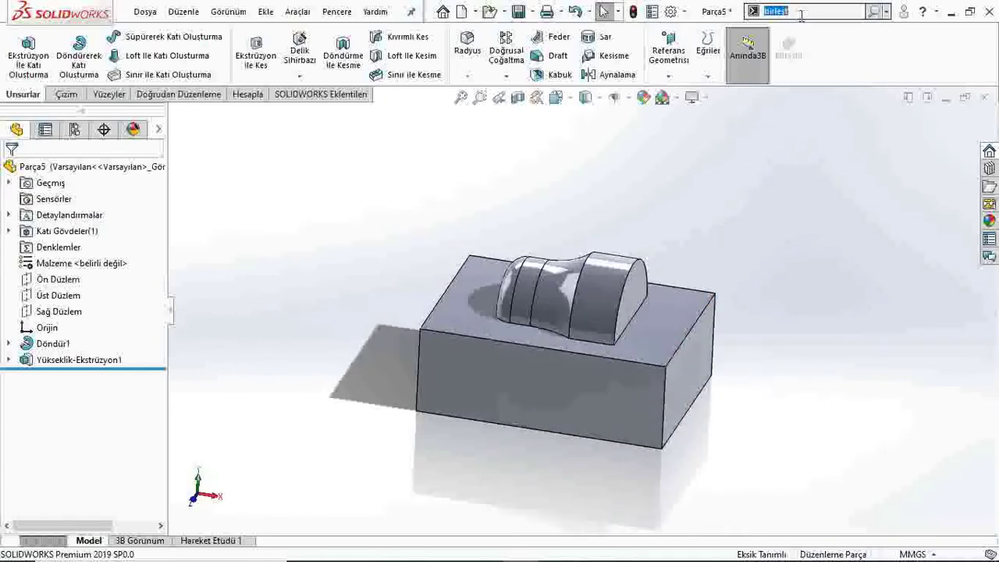
- Search for 'birleştir', reopen Yükseklik-Ekstrüzyon1 for editing and untick Sonucu birleştir
text(birleştir)
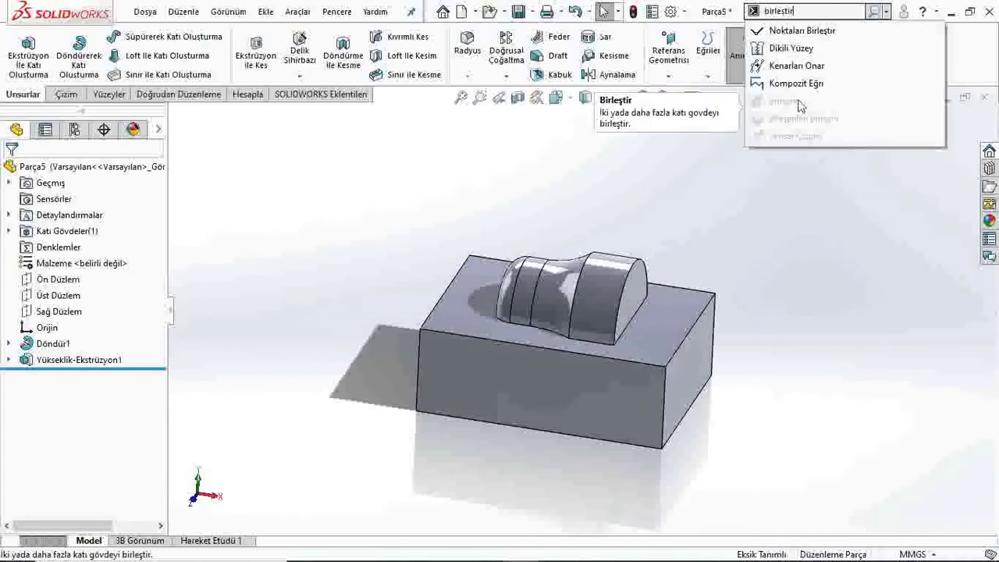
mouse_move(649, 233)
middle_down()
mouse_move(624, 312)
mouse_move(631, 339)
mouse_move(600, 310)
middle_up()
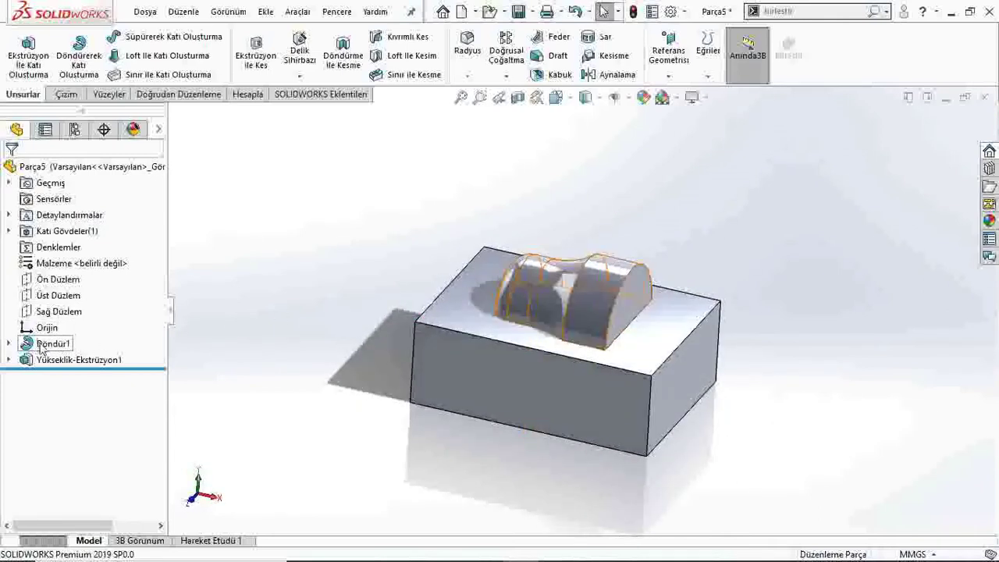
middle_drag(530, 391, 662, 295)
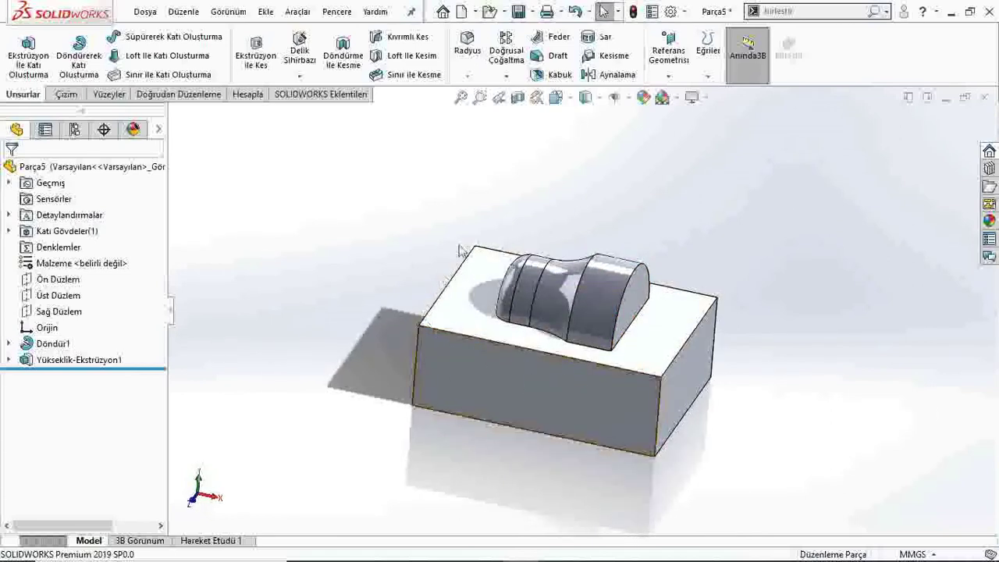
right_click(113, 360)
click(122, 212)
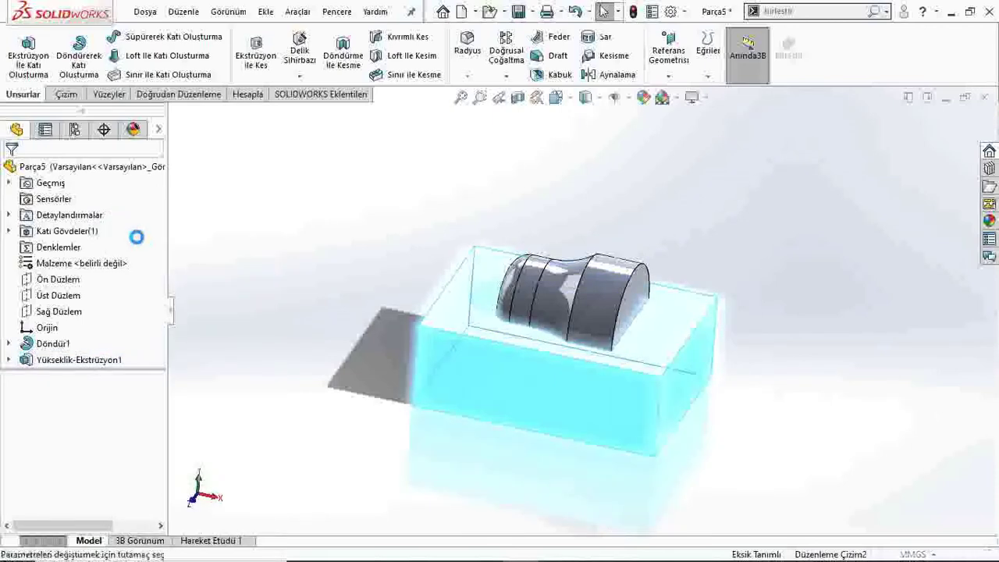
click(33, 329)
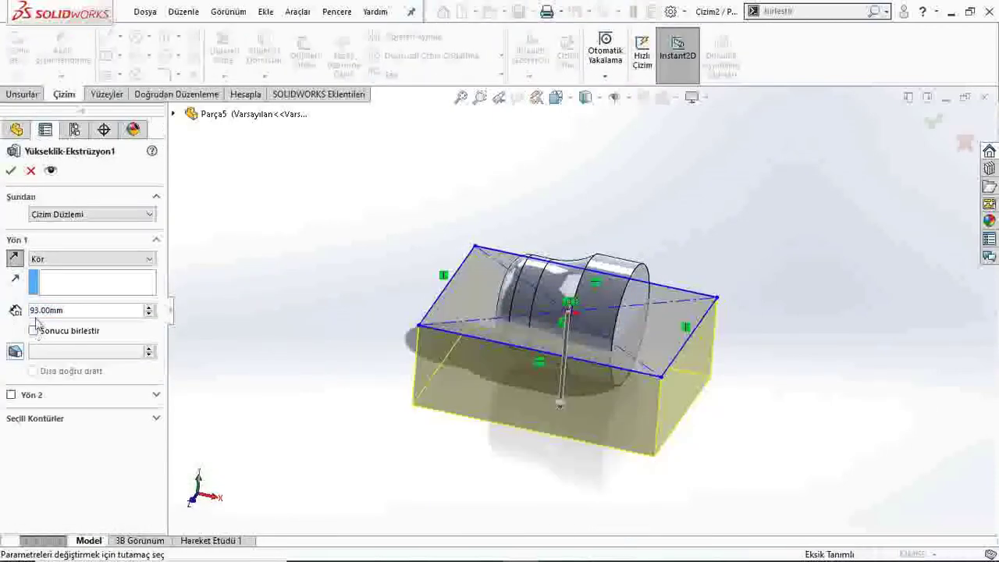
- Apply the edited extrusion so block and spool remain two separate bodies
click(12, 172)
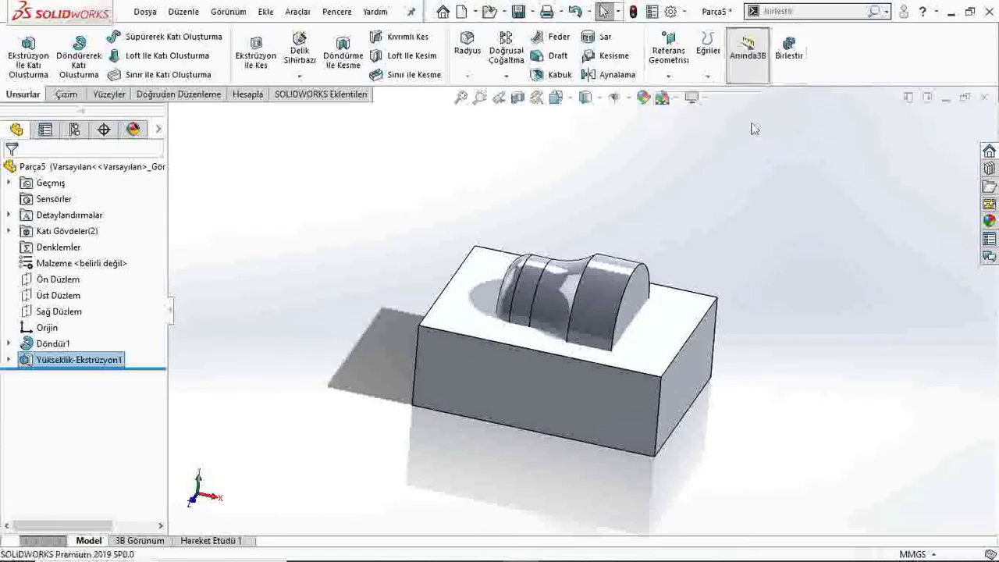
key(Escape)
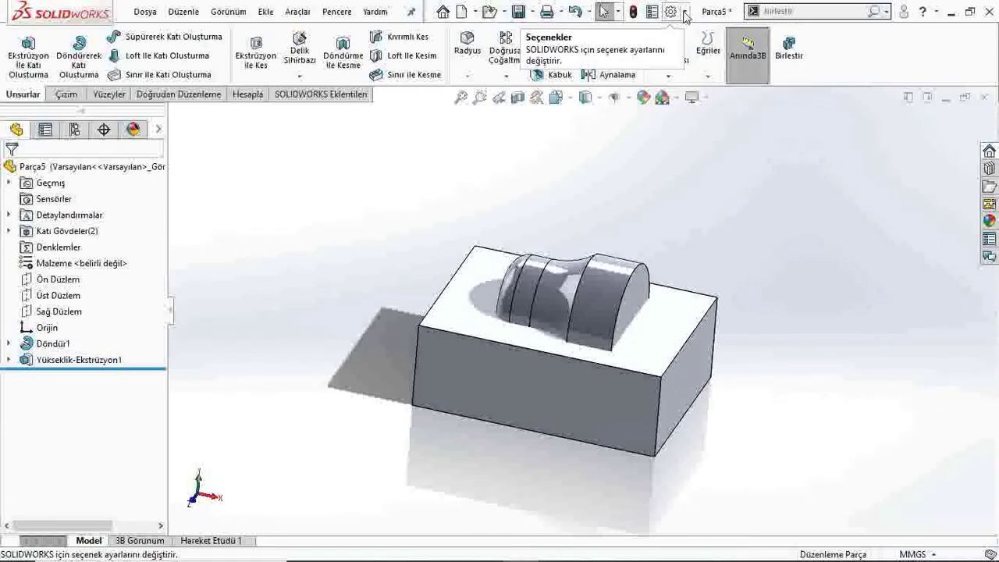
click(684, 12)
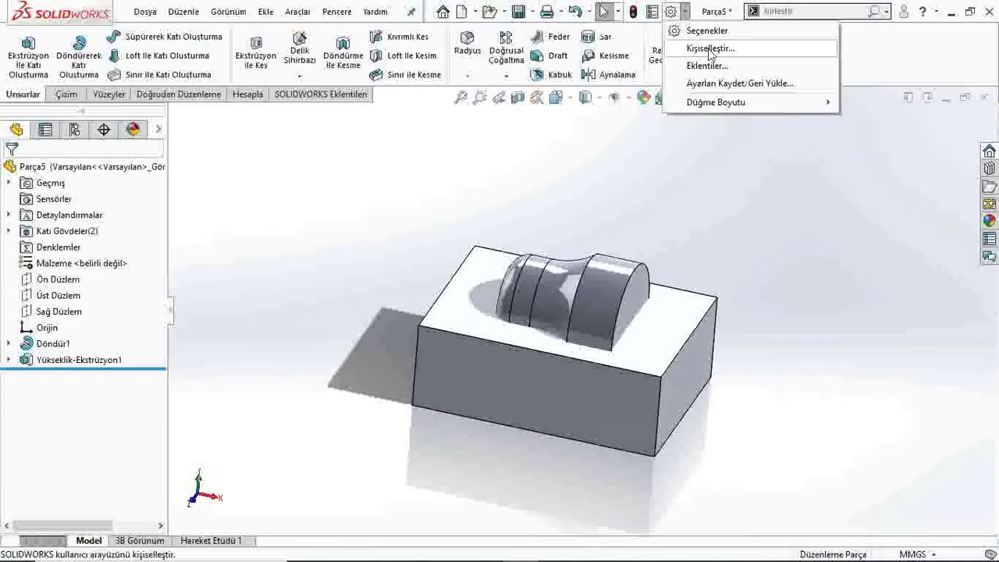
click(709, 49)
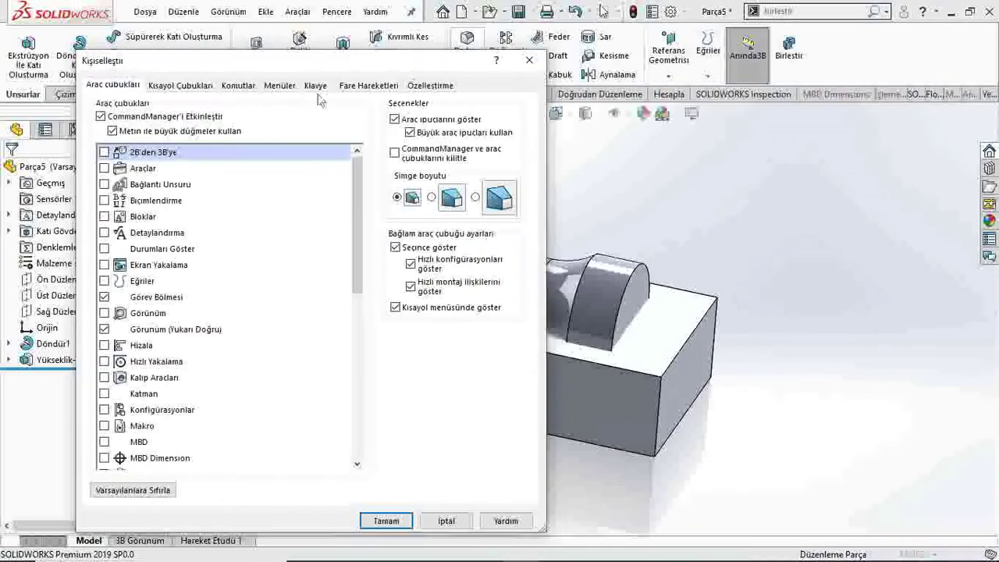
click(231, 87)
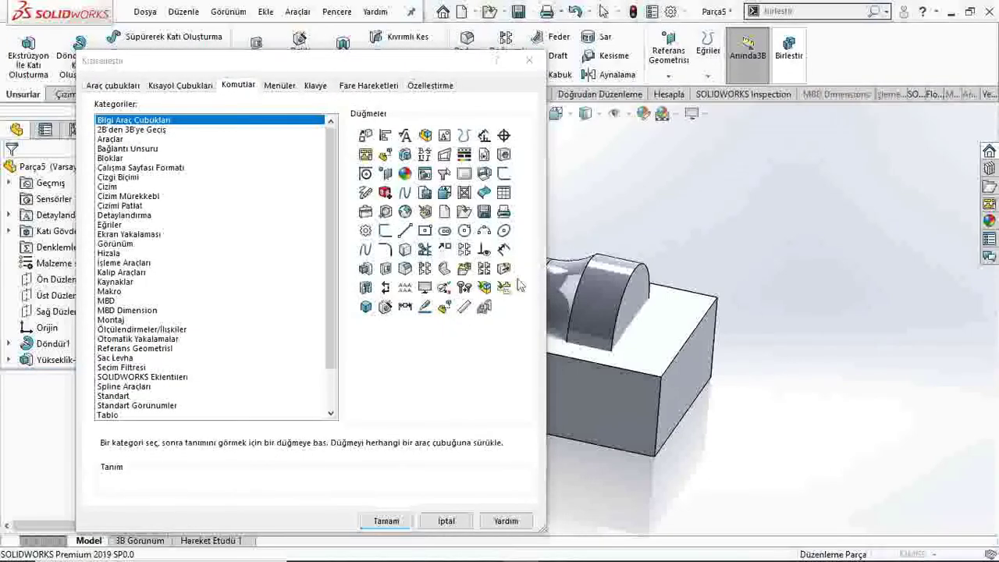
drag(786, 47, 662, 191)
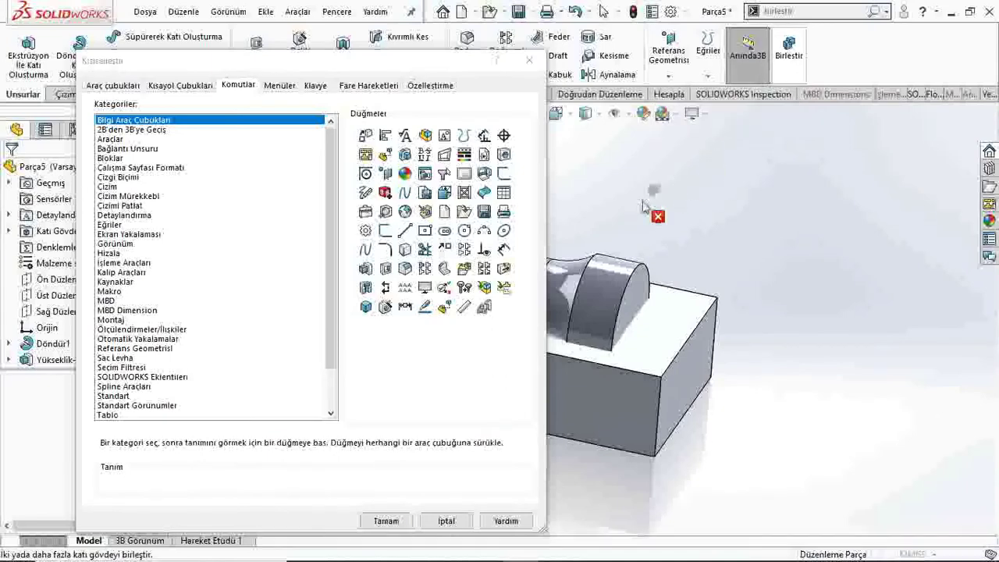
click(384, 521)
text(b)
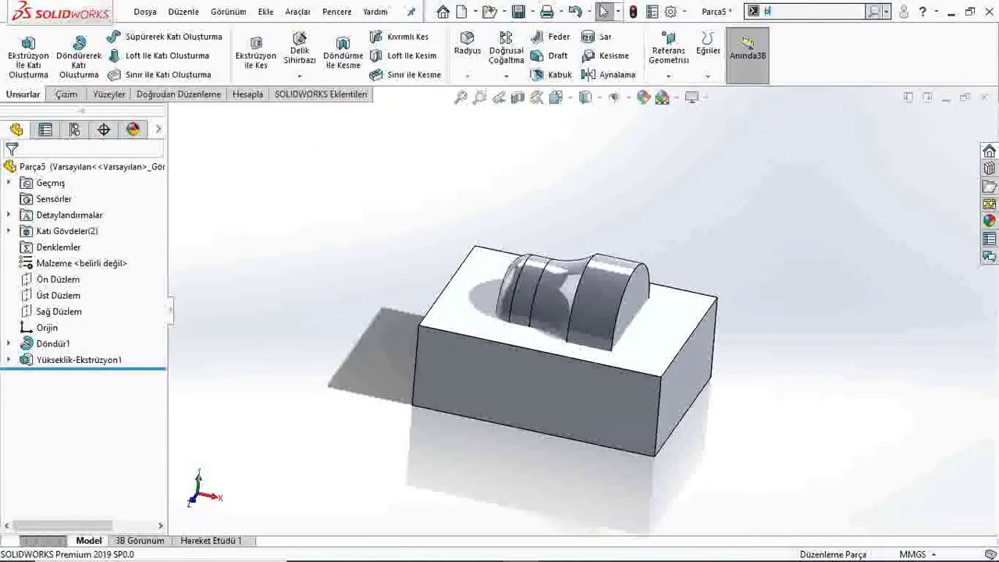
text(irleşt)
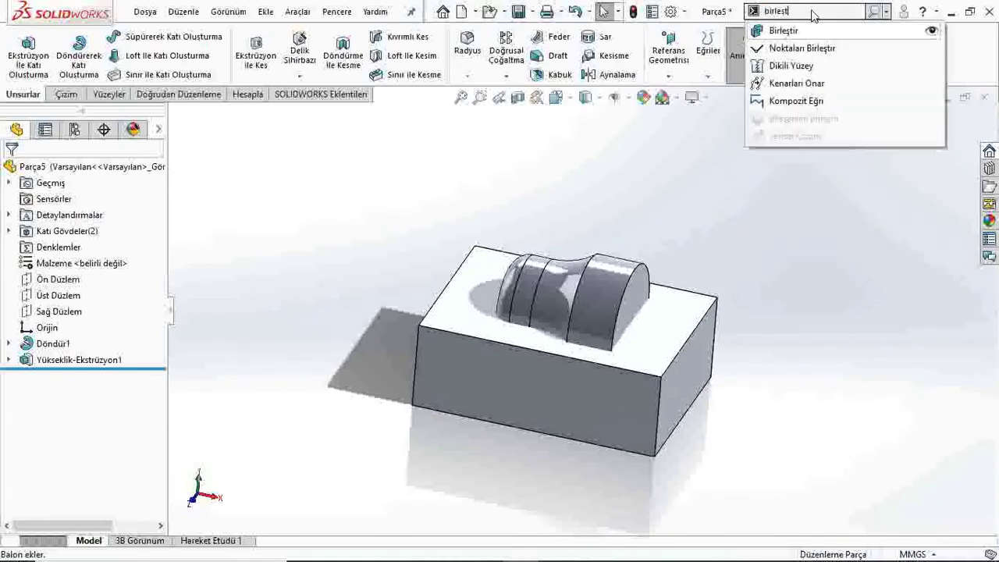
drag(792, 36, 949, 61)
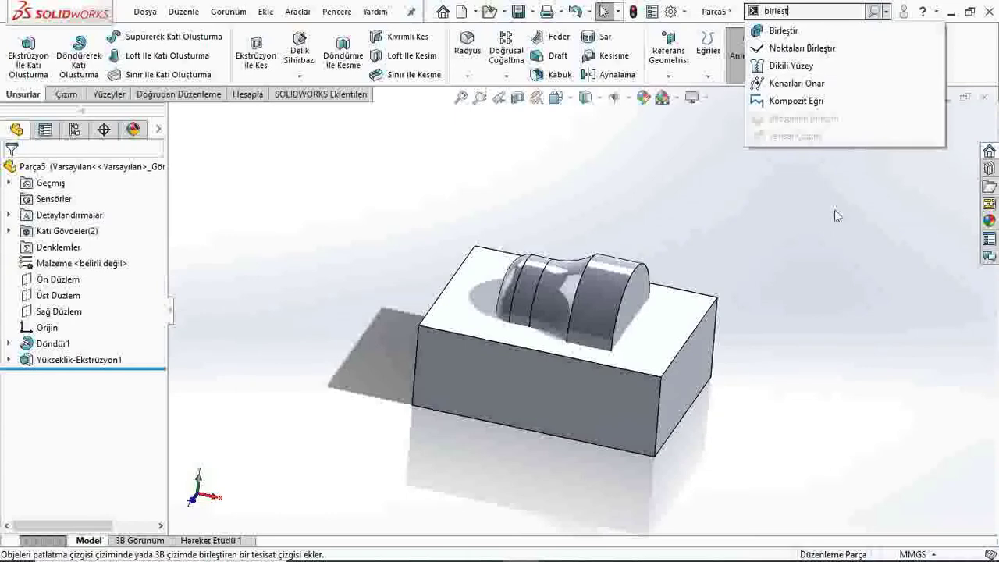
drag(816, 294, 784, 53)
mouse_move(718, 312)
middle_down()
mouse_move(575, 330)
mouse_move(509, 299)
mouse_move(531, 367)
middle_up()
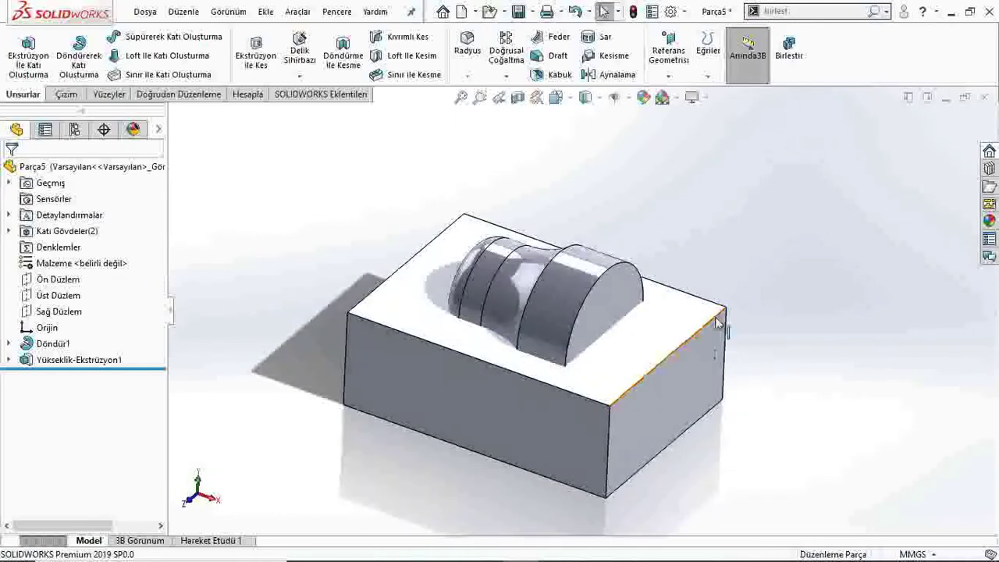
click(791, 61)
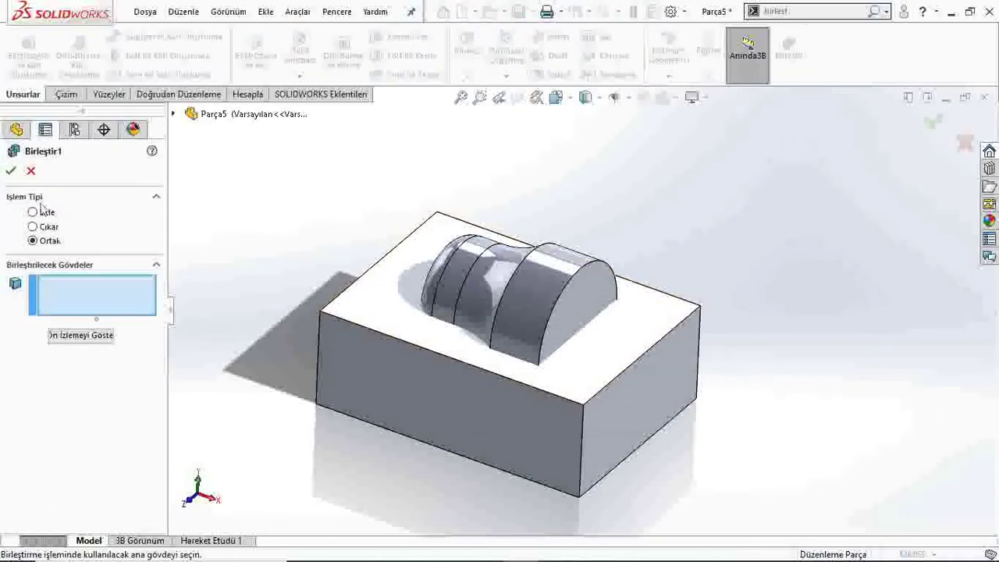
click(33, 227)
click(32, 241)
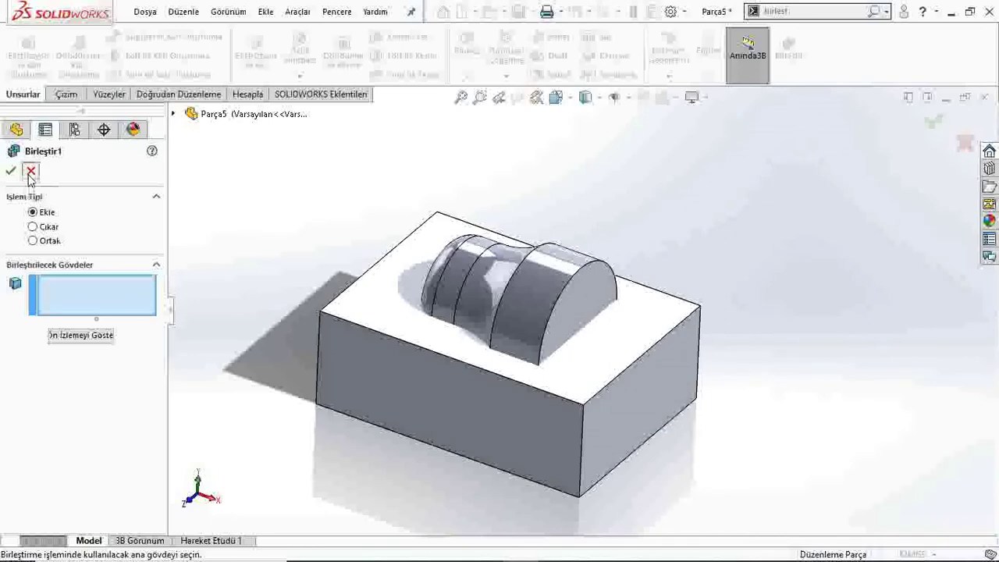
click(30, 172)
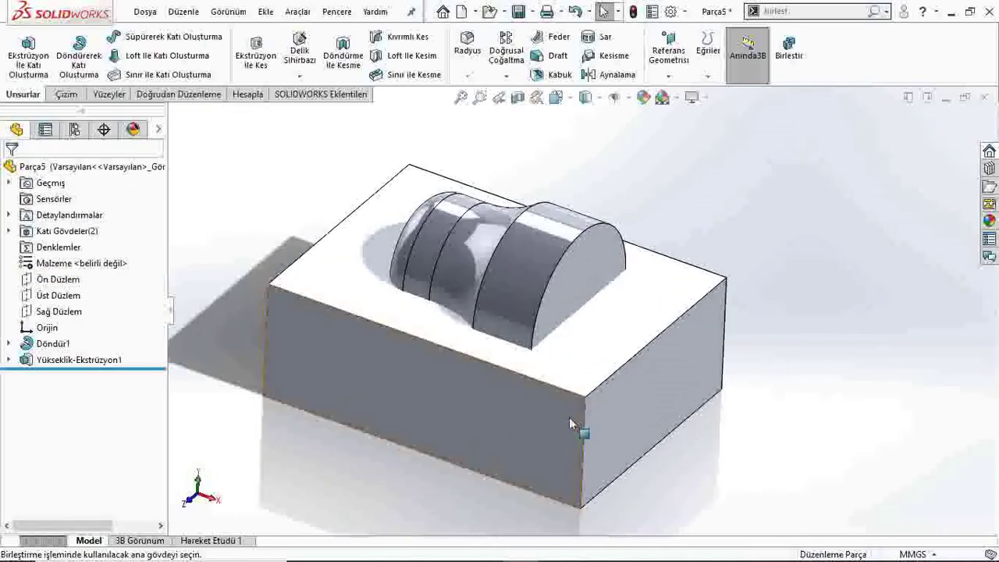
middle_drag(579, 437, 548, 312)
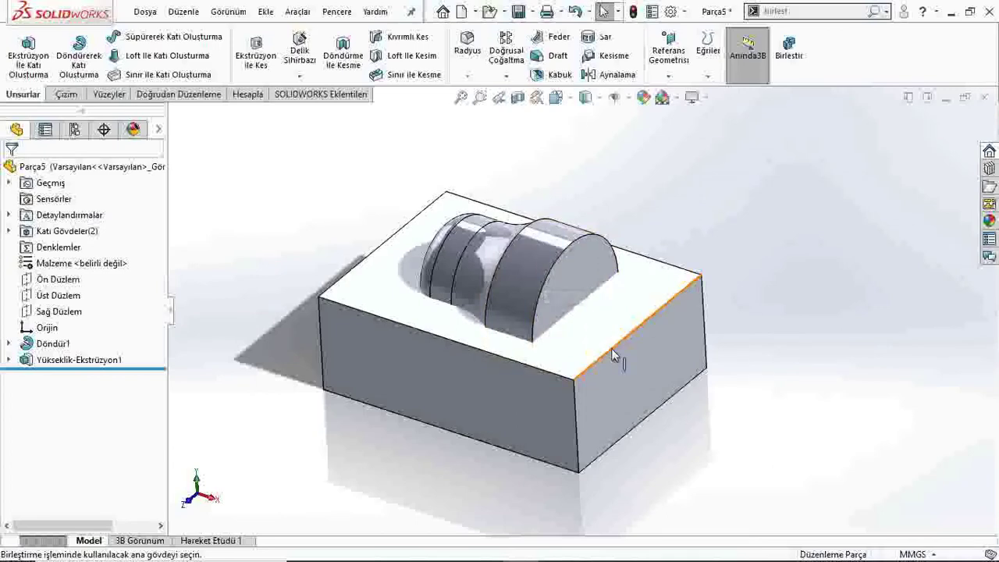
mouse_move(508, 375)
middle_down()
mouse_move(490, 348)
mouse_move(507, 363)
middle_up()
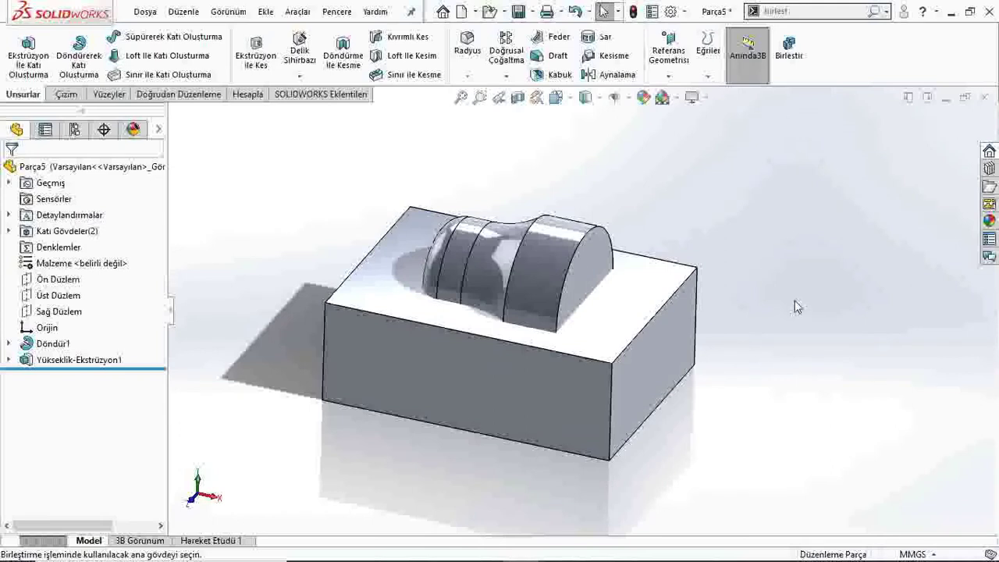
click(788, 47)
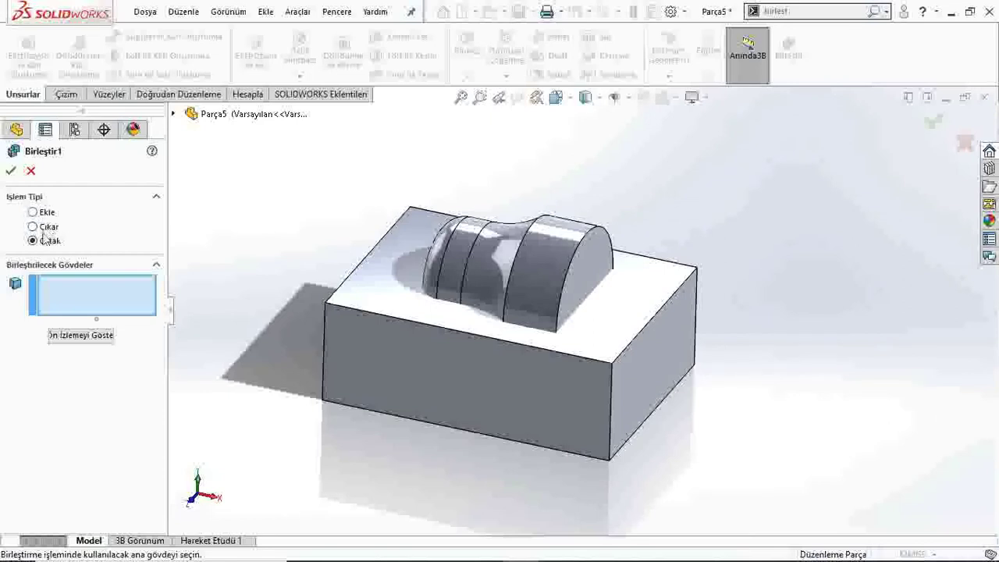
- Combine the block and spool bodies in Ekle (Add) mode, previewing before confirming
click(33, 214)
click(423, 383)
click(523, 277)
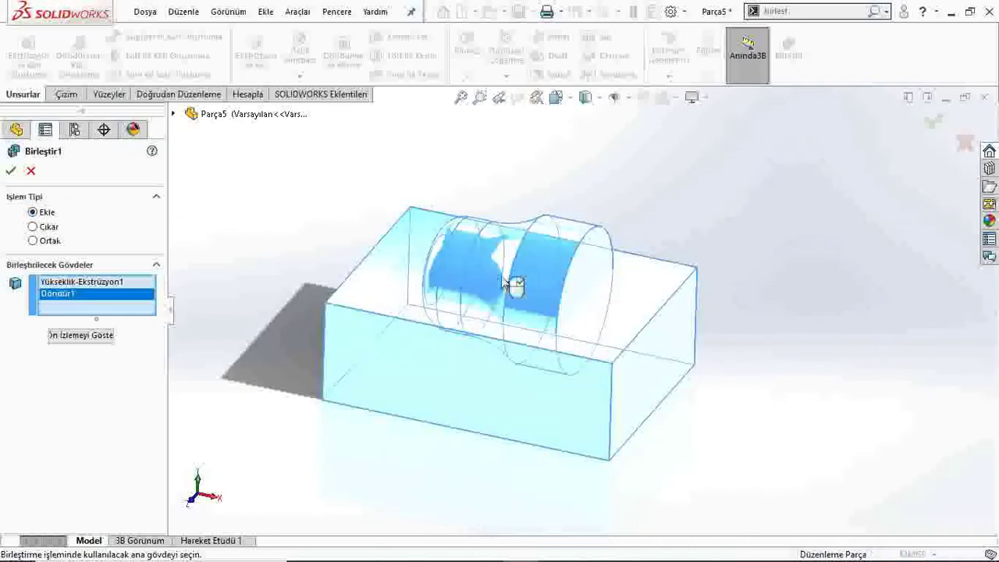
click(107, 345)
click(11, 171)
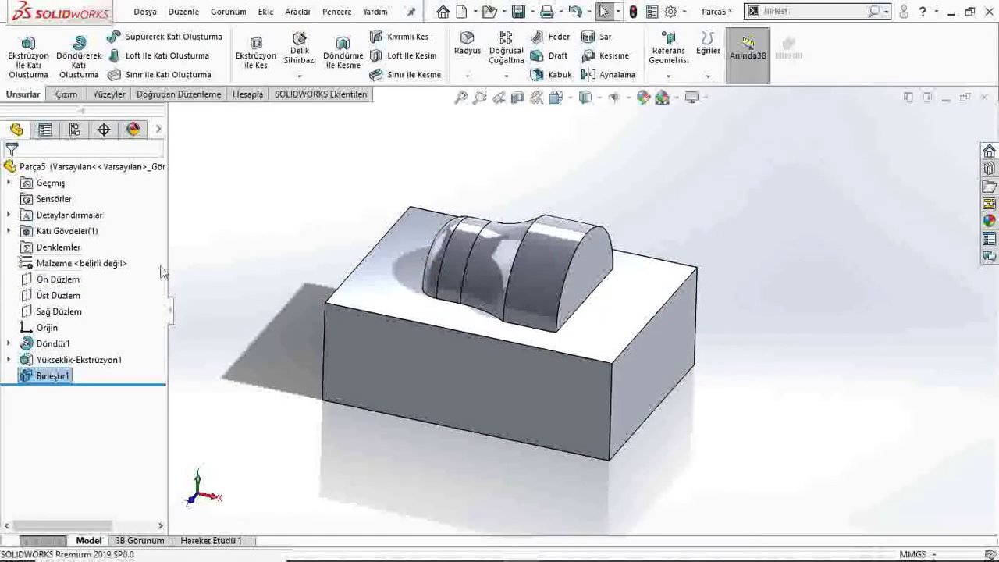
click(9, 231)
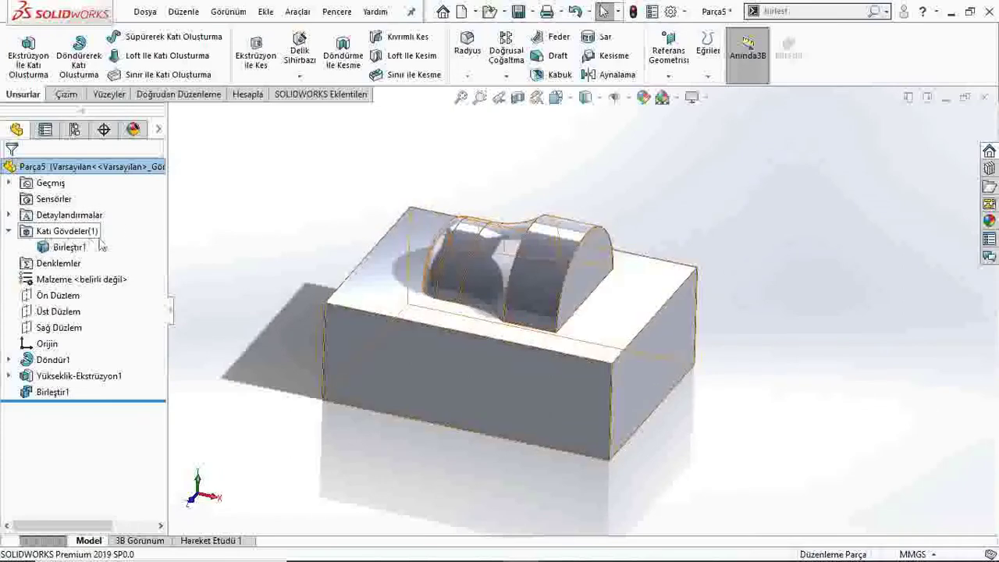
- Inspect the merged body, then select the Döndür1 and Yükseklik-Ekstrüzyon1 bodies in the tree
click(70, 245)
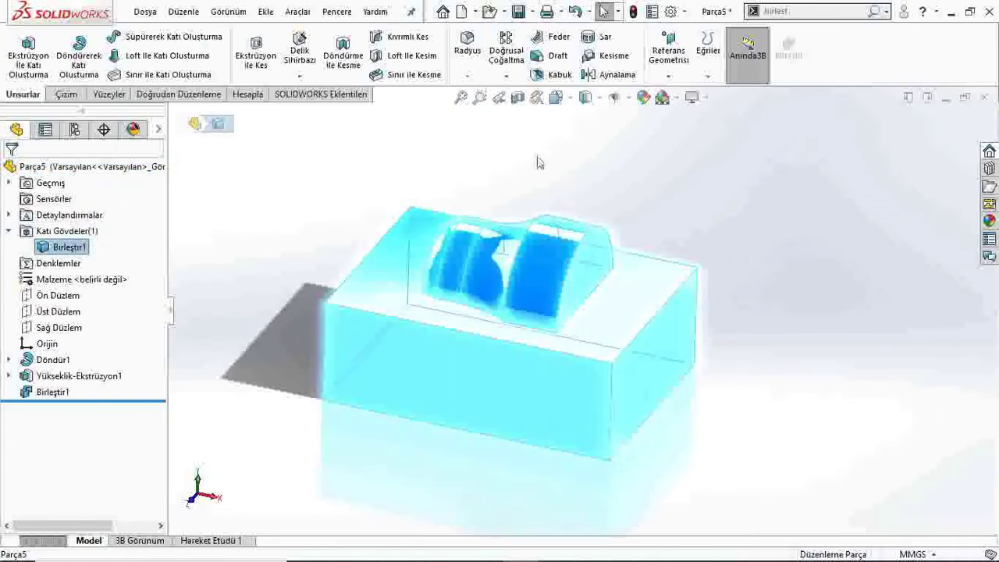
middle_drag(382, 450, 400, 428)
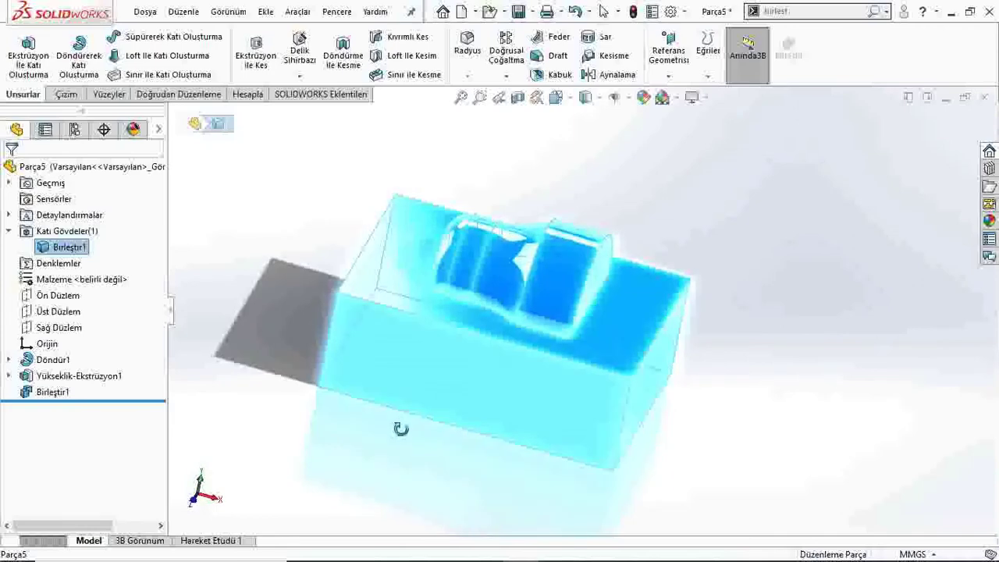
click(212, 292)
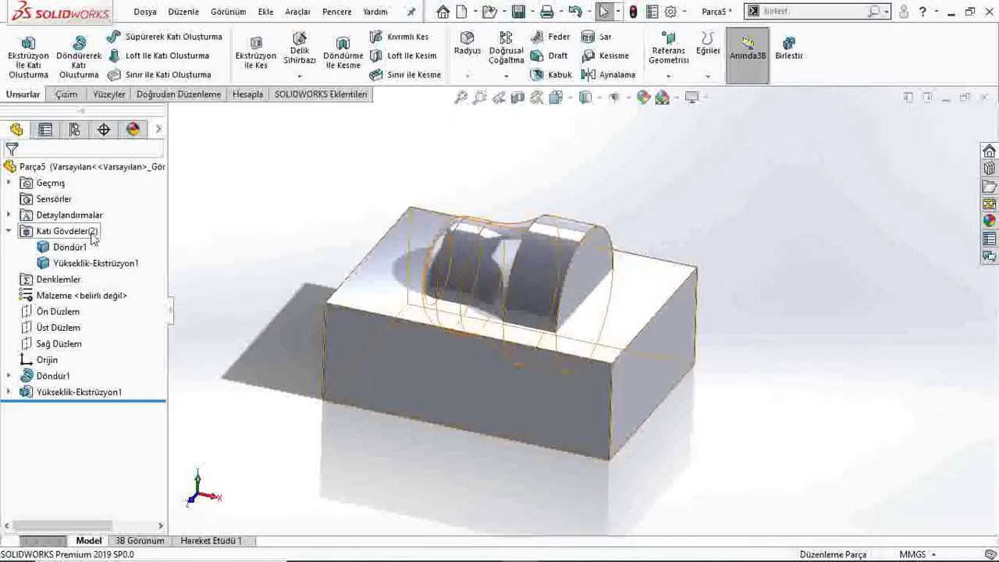
click(69, 246)
click(93, 263)
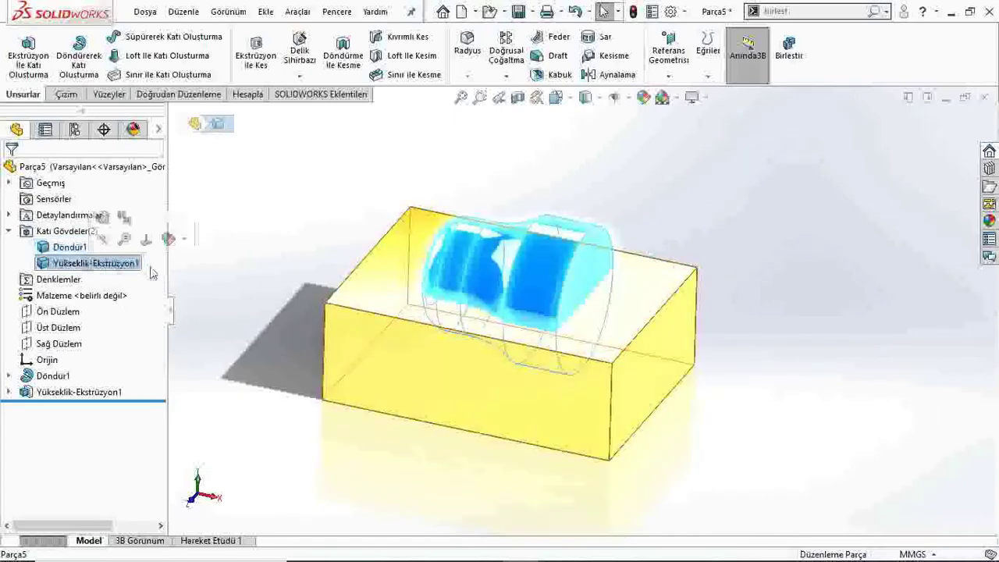
click(303, 218)
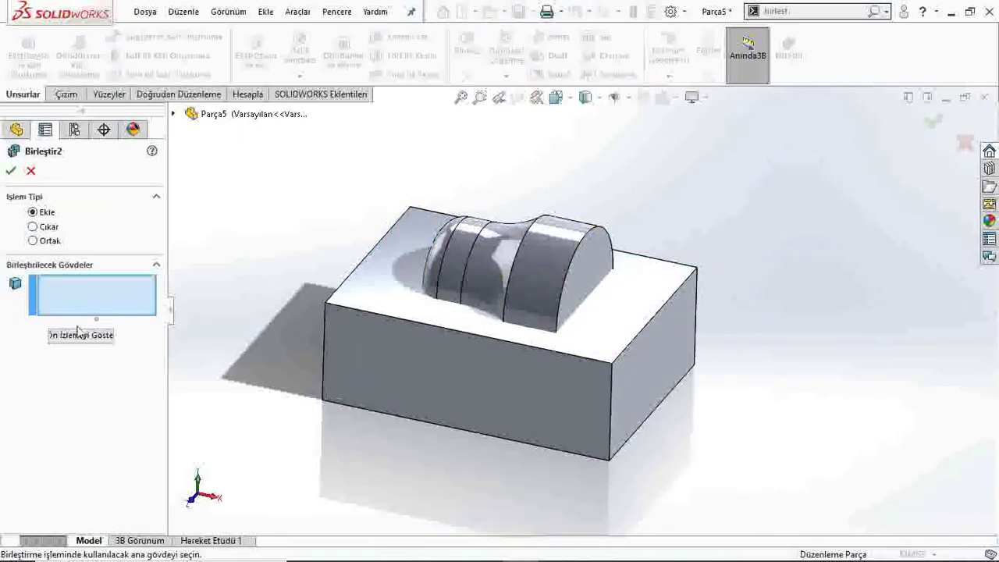
- Combine the spool and block bodies in Add mode as Birleştir2
click(483, 267)
click(383, 340)
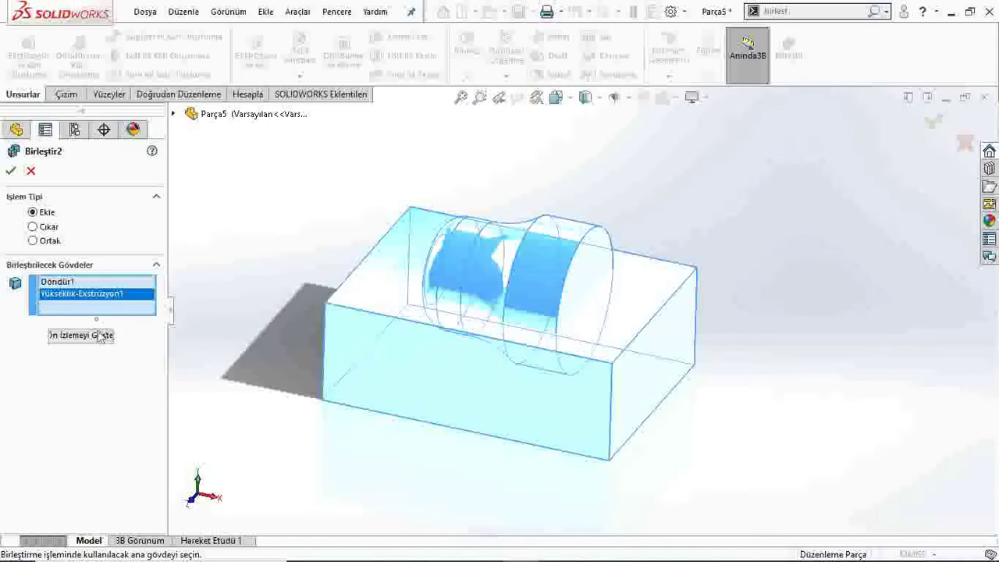
click(104, 334)
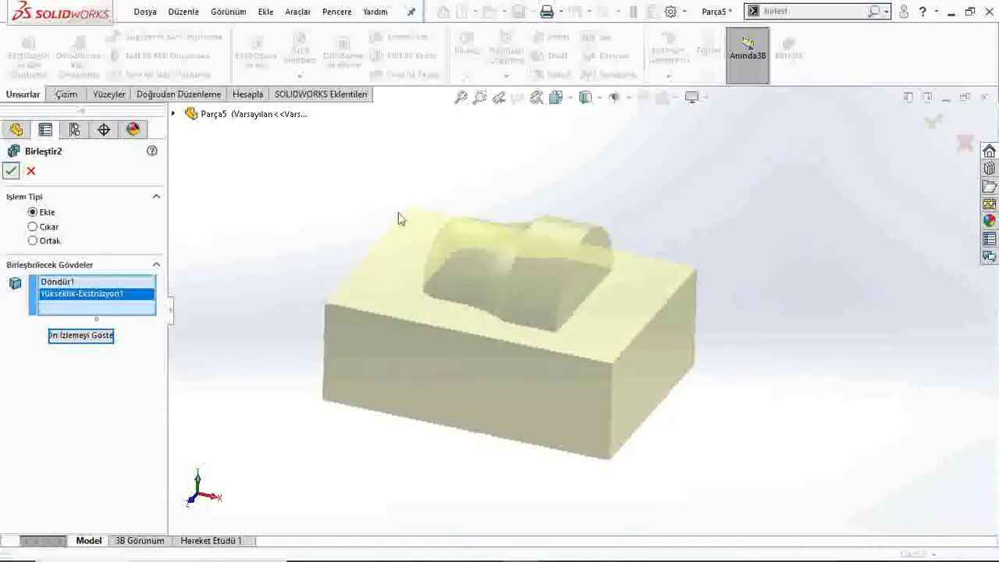
key(Return)
- Undo Birleştir2 to get the separate spool and block bodies back
click(70, 247)
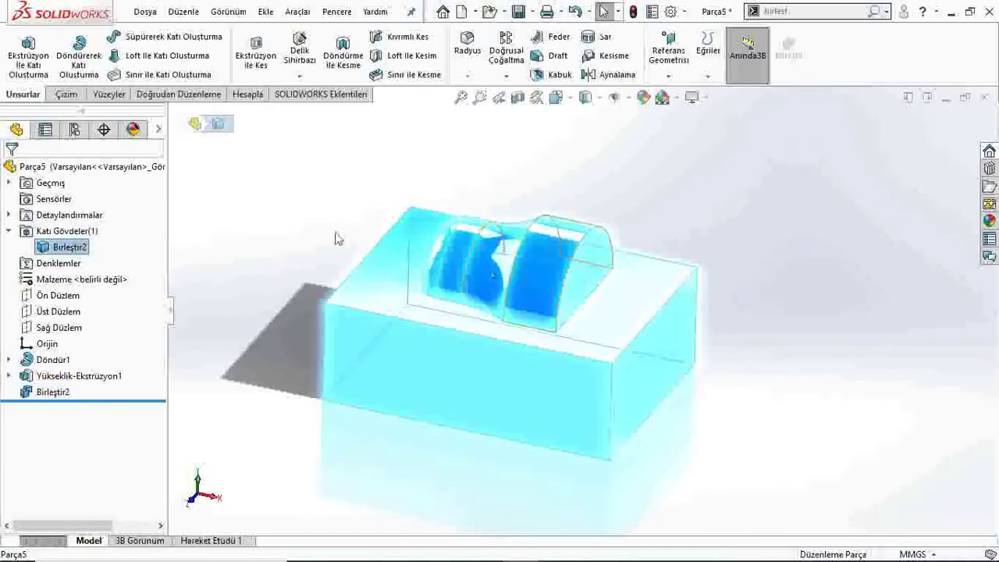
key(Escape)
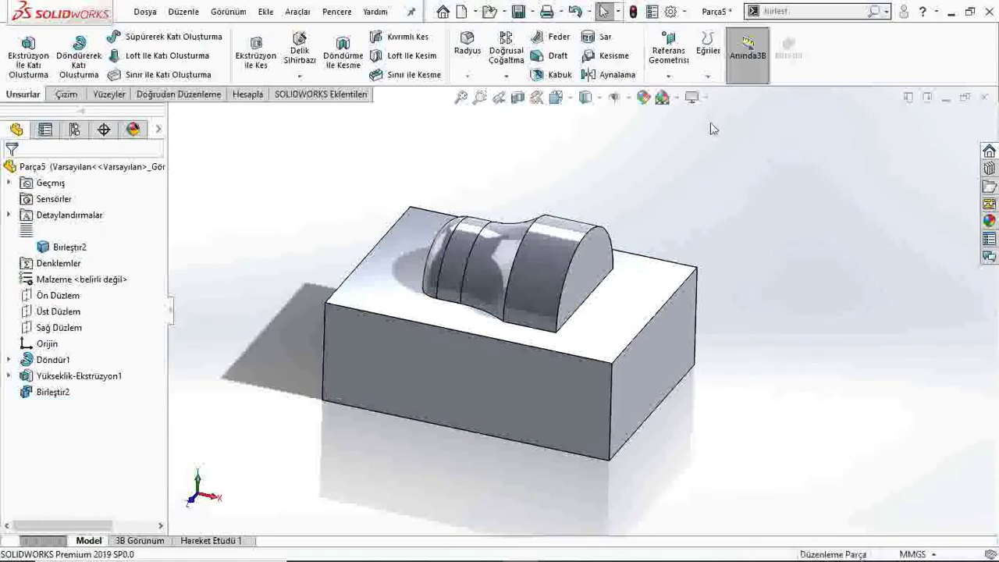
key(ctrl+z)
- Subtract the spool (Döndür1) from the block in Çıkar mode, leaving a spool-shaped cavity
click(788, 50)
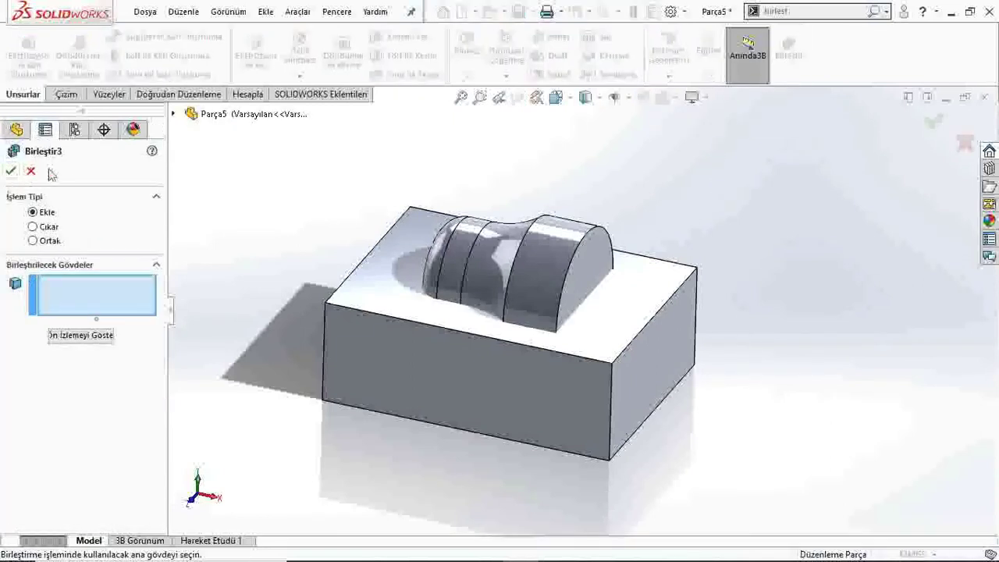
click(33, 227)
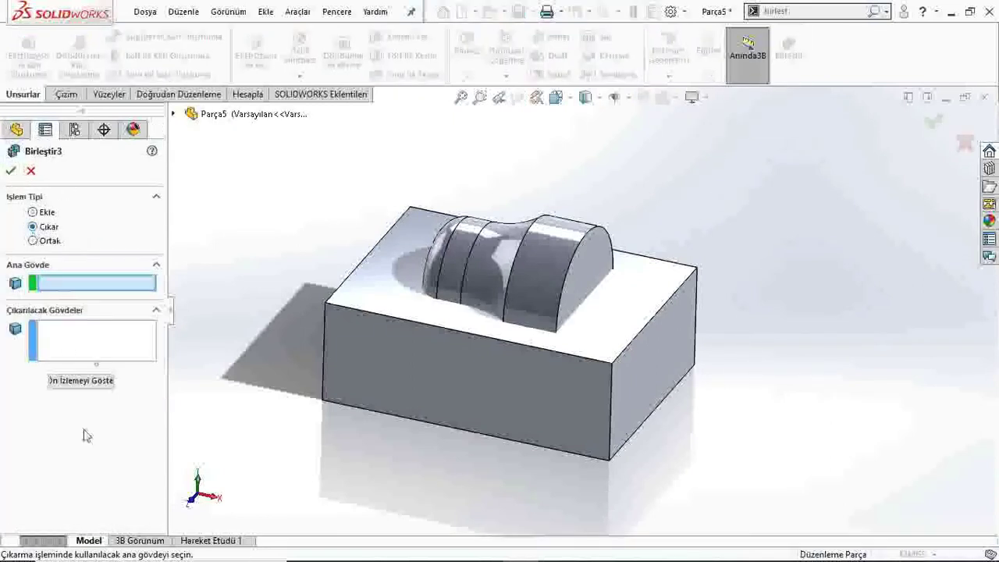
click(408, 385)
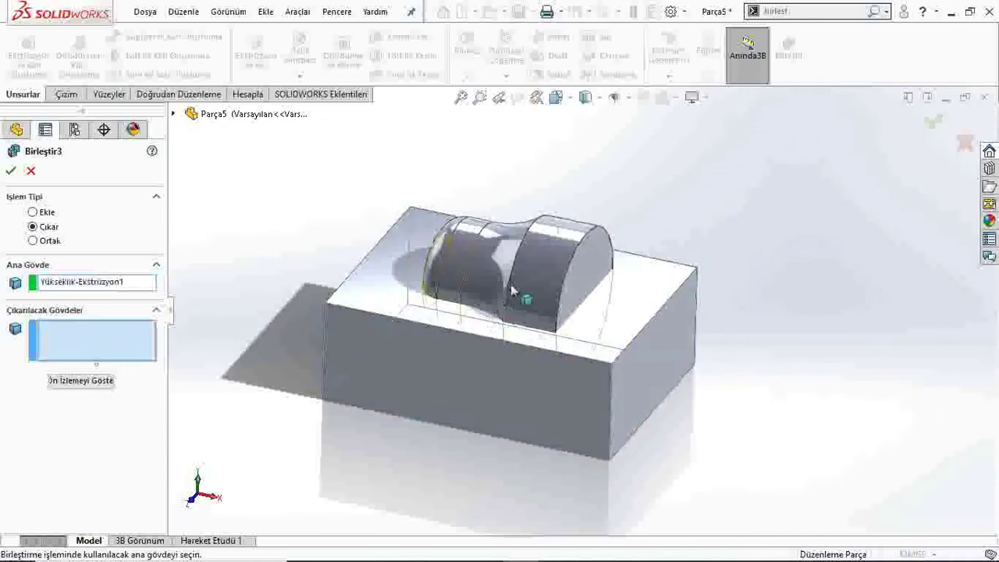
click(510, 304)
click(78, 382)
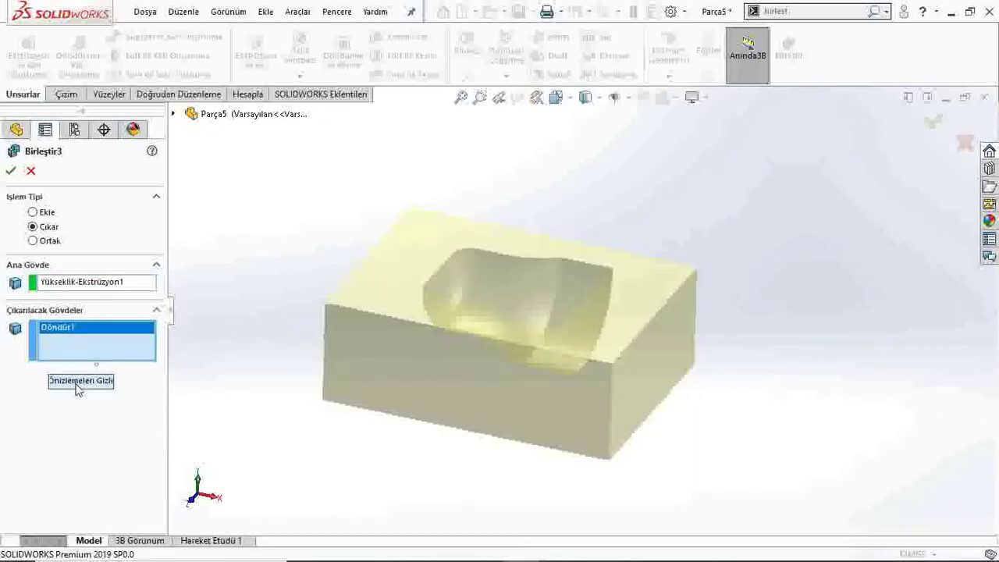
click(10, 172)
- Inspect the cavity from above, then undo the subtract combine
mouse_move(575, 234)
middle_down()
mouse_move(312, 271)
mouse_move(484, 312)
mouse_move(499, 327)
mouse_move(472, 320)
mouse_move(494, 338)
mouse_move(482, 308)
middle_up()
scroll(484, 312, up, 3)
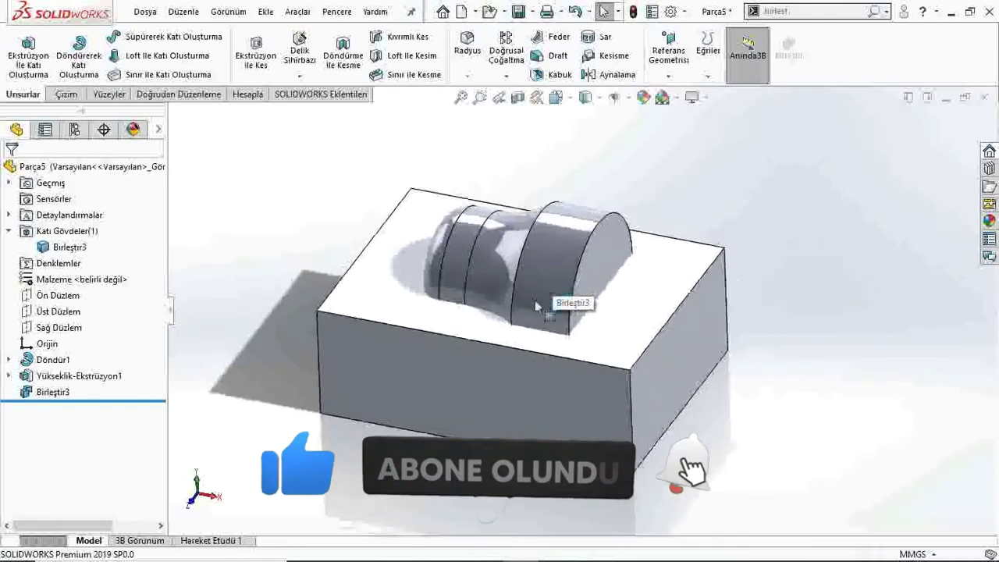
key(ctrl+z)
click(788, 47)
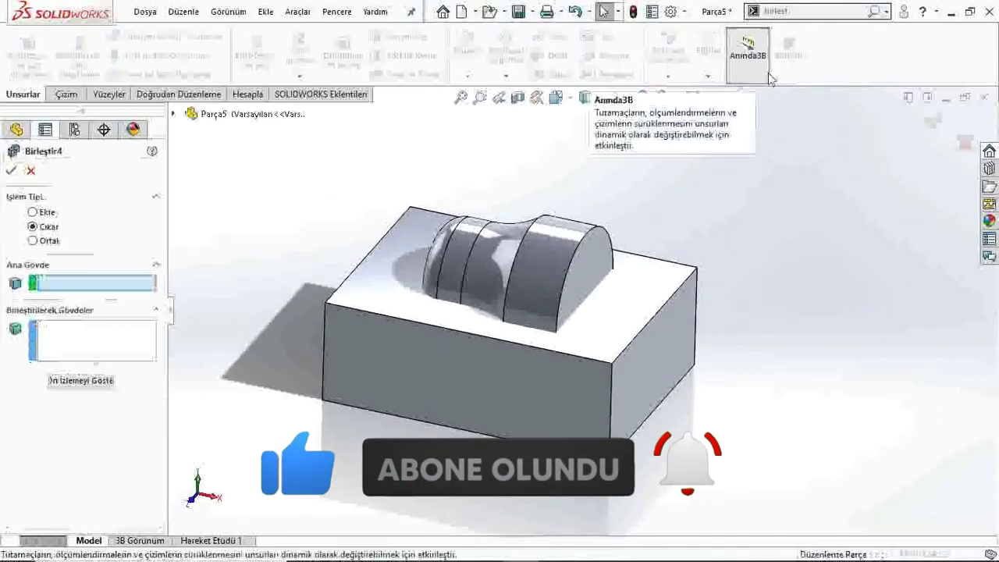
- Keep only the block–spool intersection in Ortak (Common) mode, inspect it, then undo it
click(32, 241)
click(553, 279)
click(480, 384)
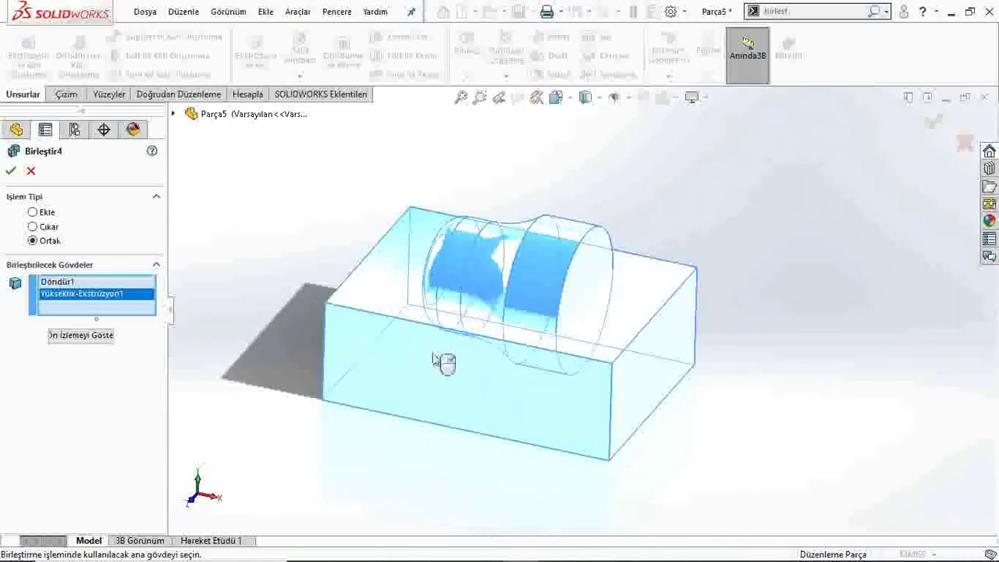
click(73, 343)
click(11, 170)
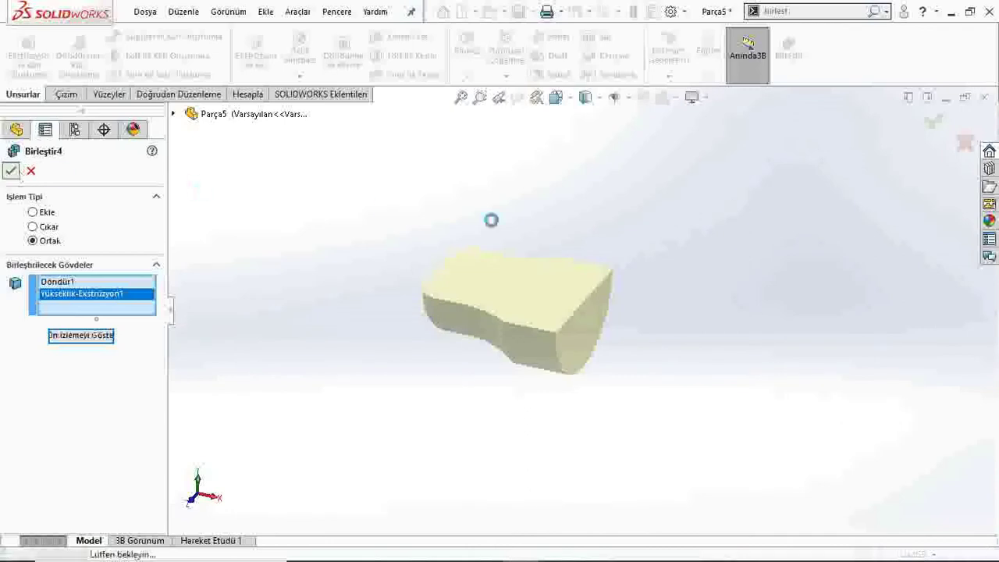
mouse_move(622, 242)
middle_down()
mouse_move(503, 296)
mouse_move(504, 318)
middle_up()
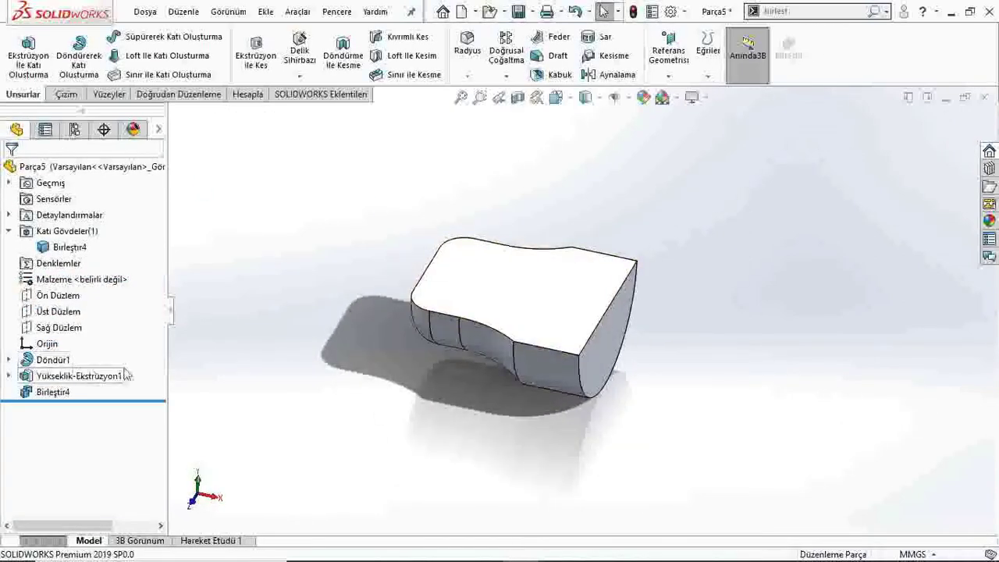
key(ctrl+z)
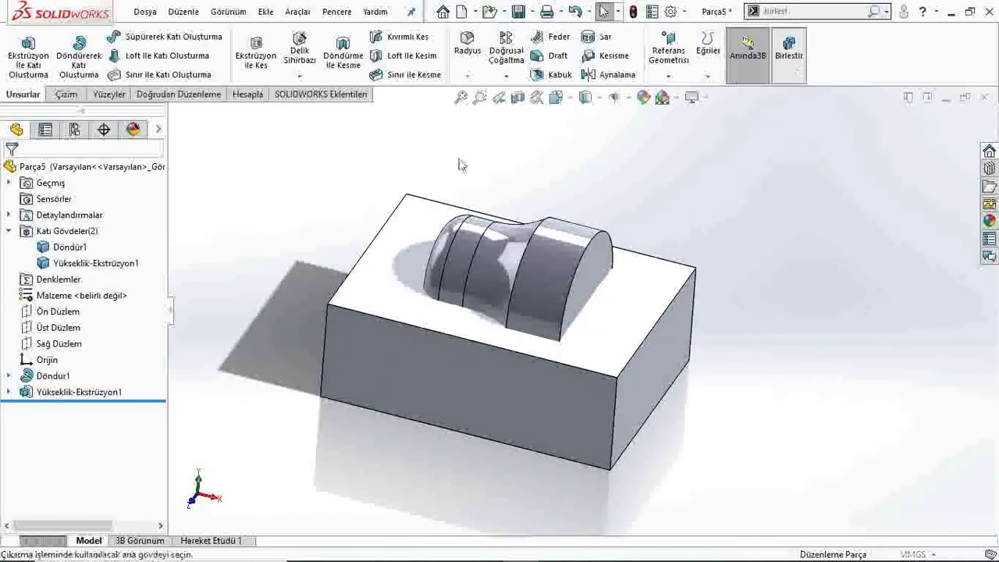
- Subtract Döndür1 from Yükseklik-Ekstrüzyon1 in Çıkar mode and inspect the resulting cavity
click(789, 47)
click(32, 226)
click(468, 391)
click(535, 264)
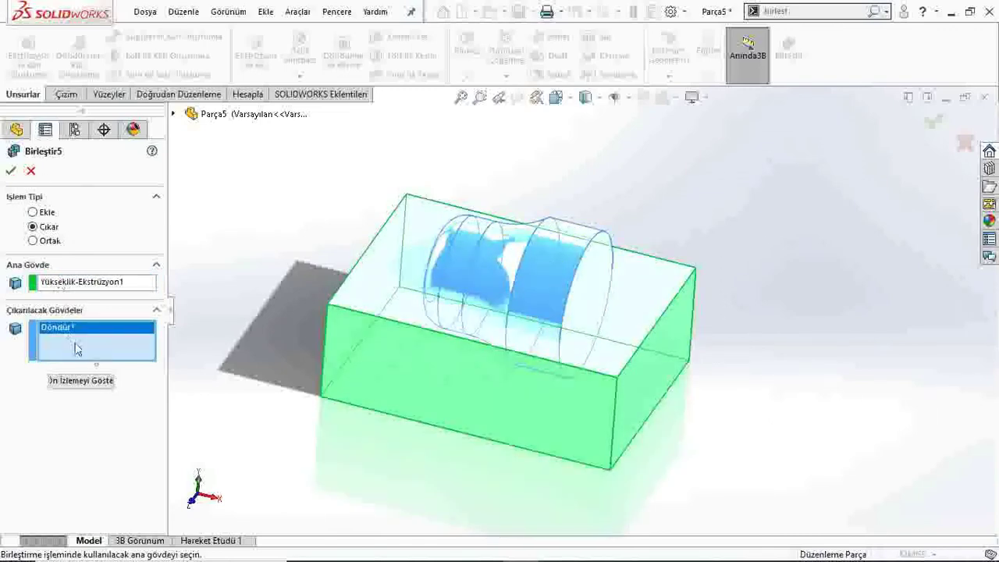
click(82, 384)
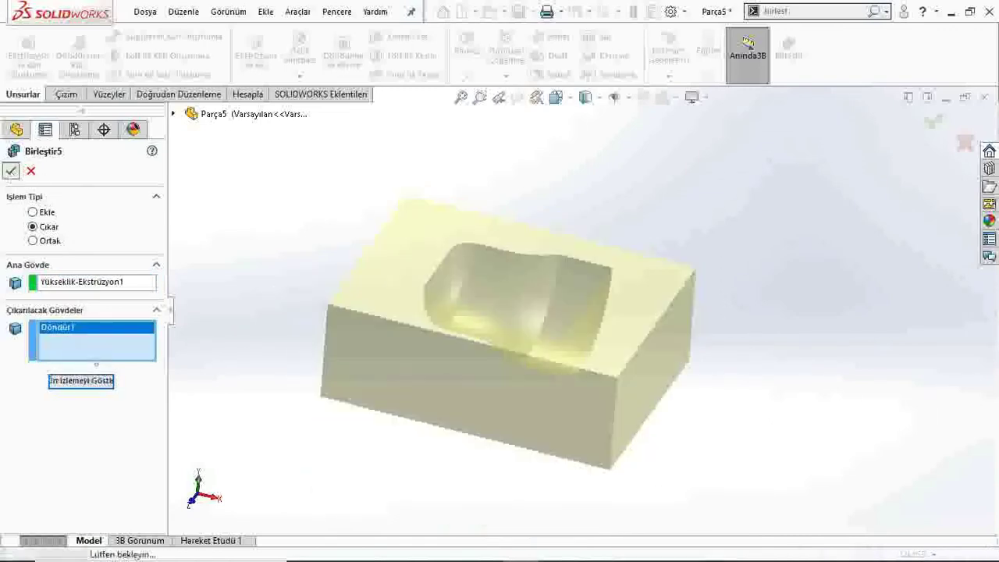
click(10, 171)
middle_drag(540, 327, 550, 320)
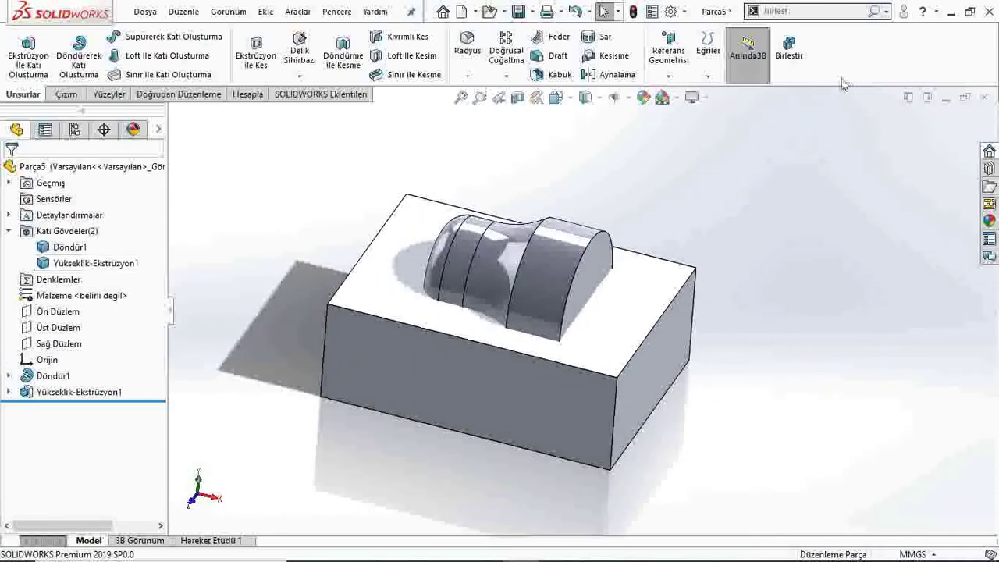
click(788, 51)
- Merge Döndür1 and Yükseklik-Ekstrüzyon1 in Ekle mode as Birleştir6 after checking the preview
click(41, 226)
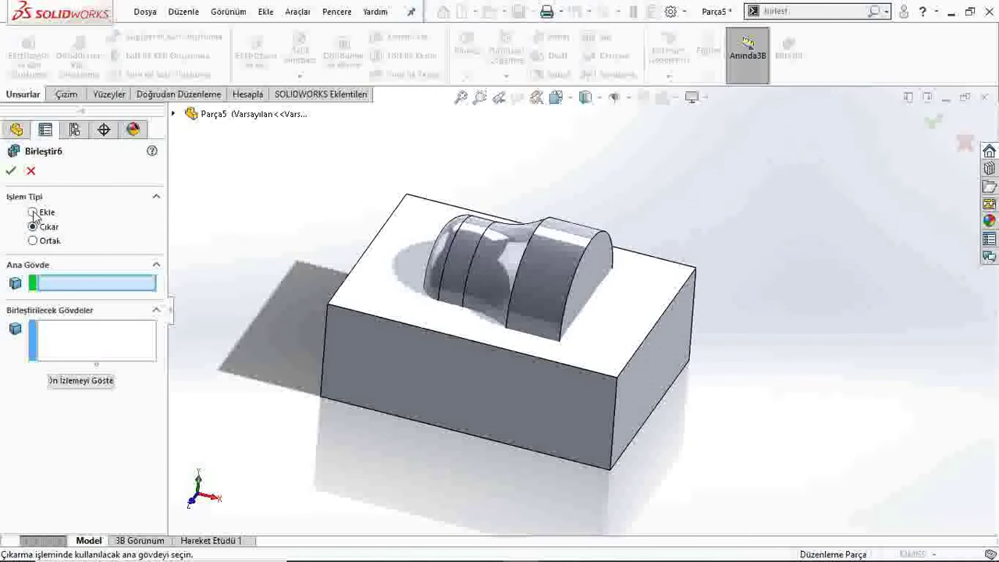
click(33, 213)
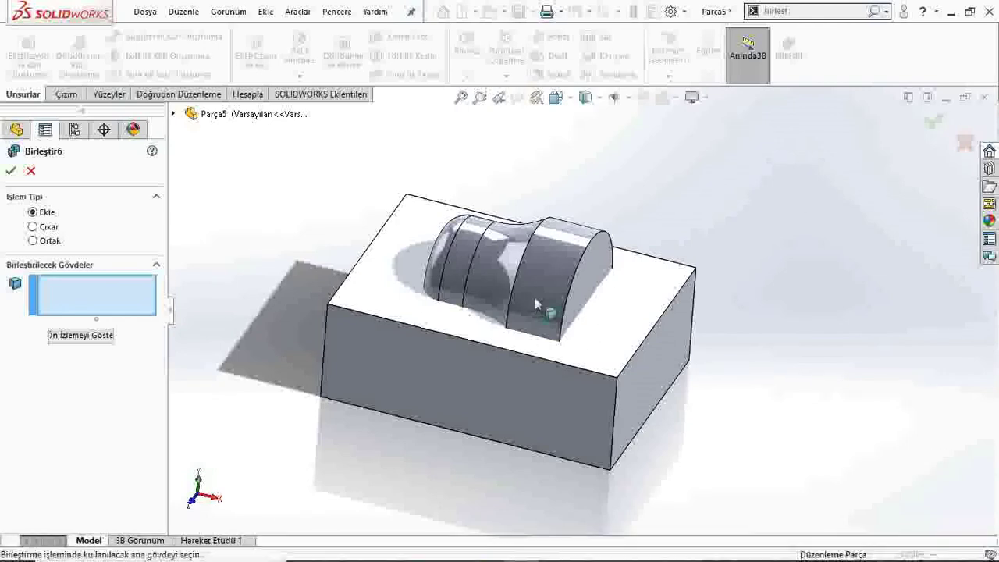
click(562, 284)
click(439, 367)
click(93, 337)
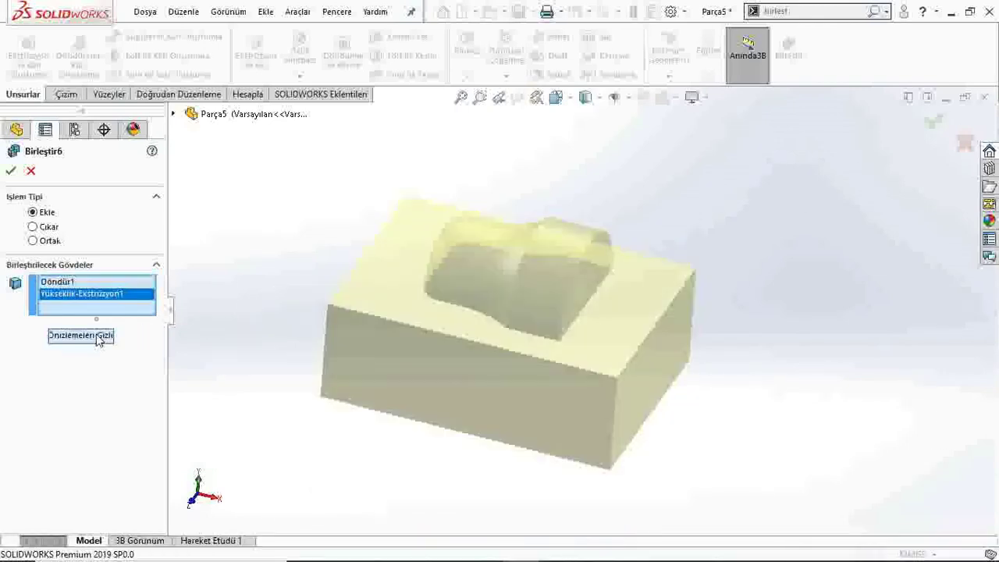
middle_drag(744, 404, 730, 408)
click(11, 170)
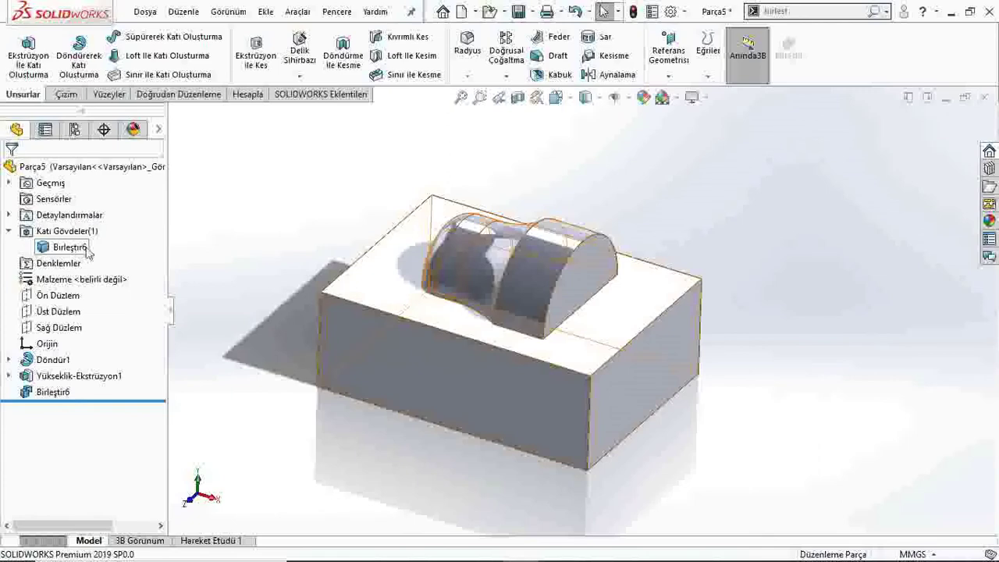
click(87, 249)
mouse_move(605, 351)
middle_down()
mouse_move(477, 355)
mouse_move(562, 352)
mouse_move(579, 372)
middle_up()
click(280, 196)
mouse_move(395, 347)
middle_down()
mouse_move(312, 361)
mouse_move(429, 397)
mouse_move(427, 292)
mouse_move(437, 312)
mouse_move(427, 352)
mouse_move(539, 445)
mouse_move(423, 419)
mouse_move(367, 462)
mouse_move(477, 444)
mouse_move(530, 339)
mouse_move(528, 504)
middle_up()
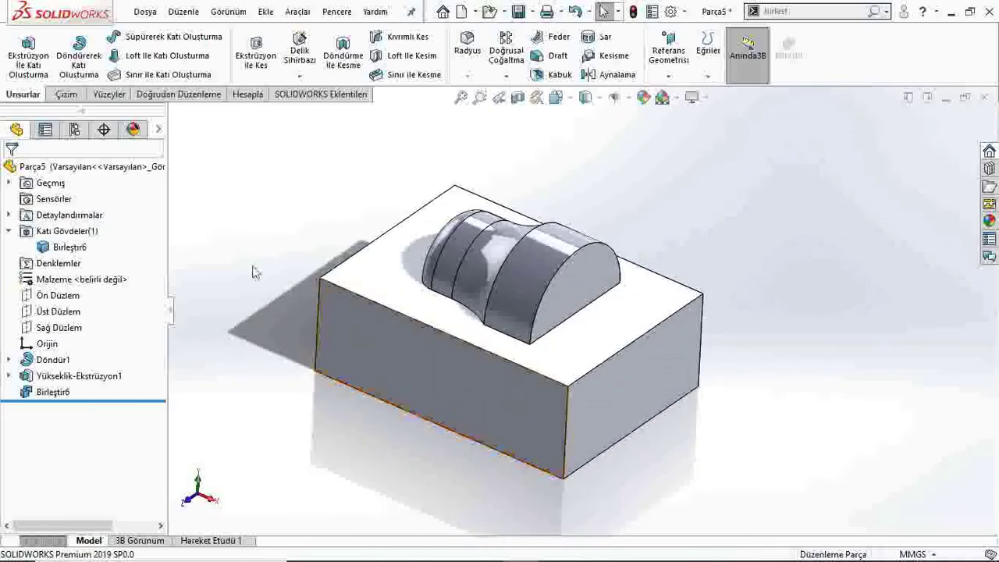